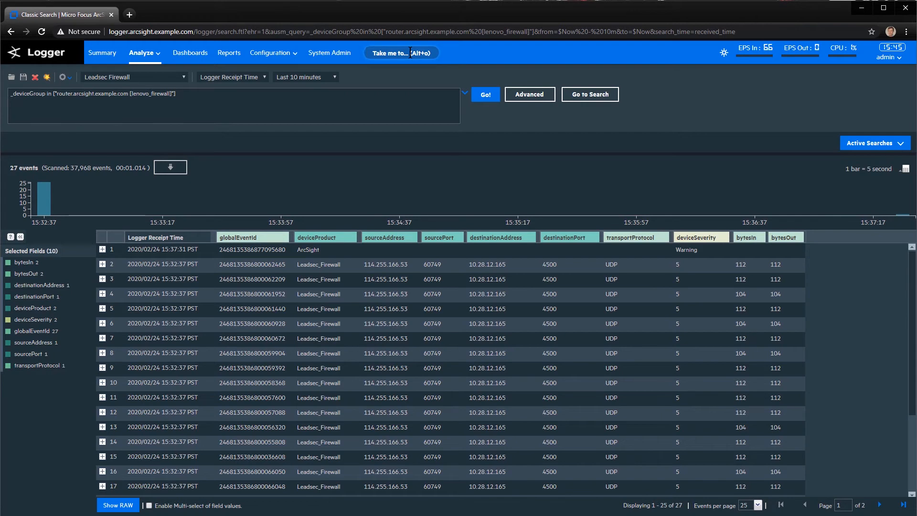
Open the Search Indexes configuration and review the lists of indexable and already indexed fields
type("index")
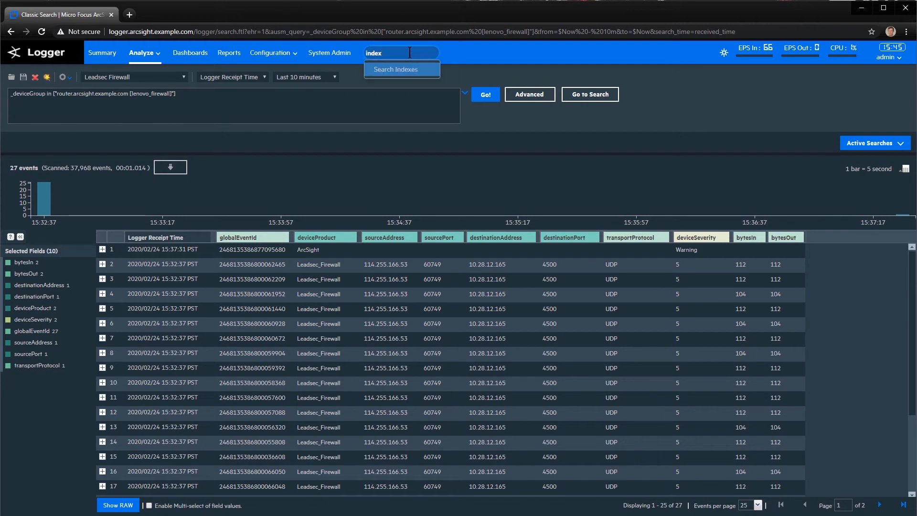
left_click(388, 73)
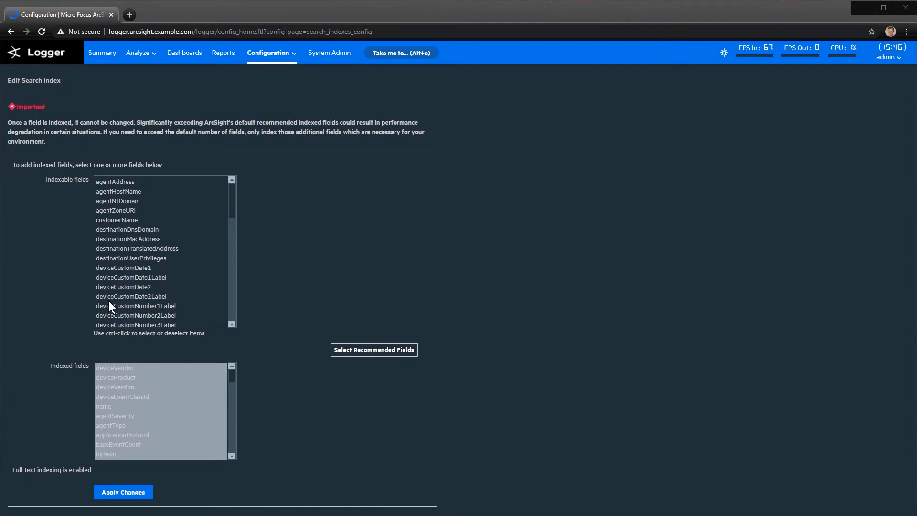
left_click(122, 185)
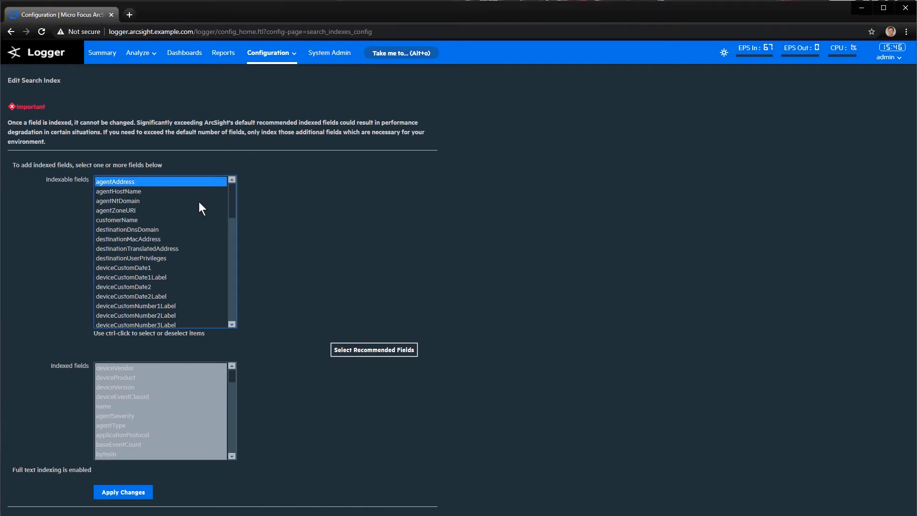
left_click_drag(232, 196, 234, 307)
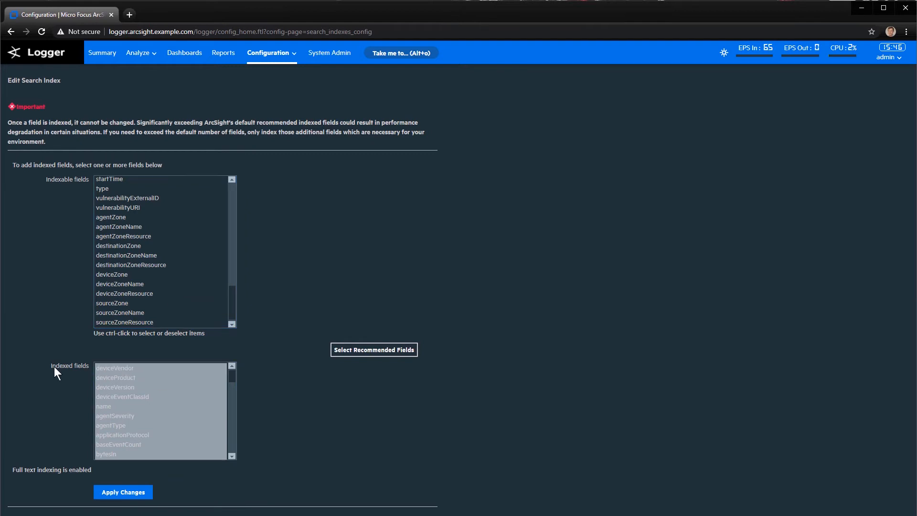
left_click_drag(231, 375, 227, 448)
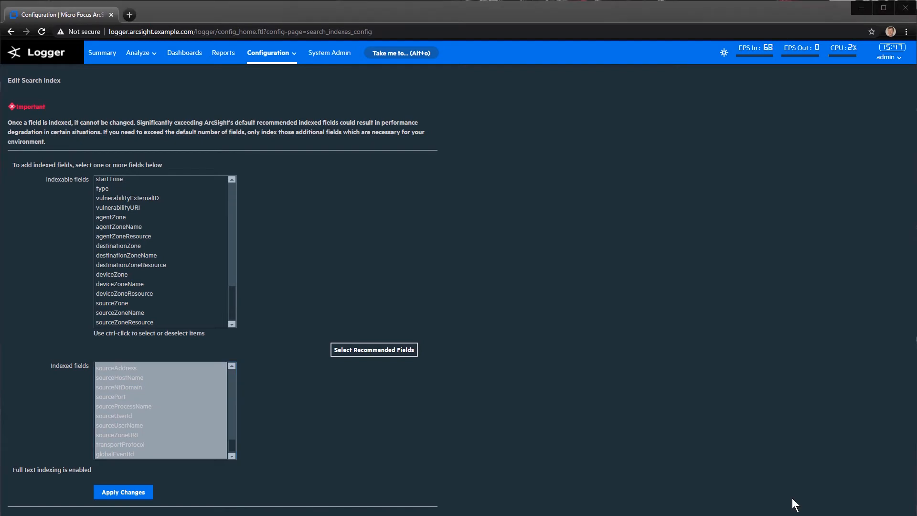
Open the Custom Fields configuration page to check which custom fields are defined
left_click(397, 53)
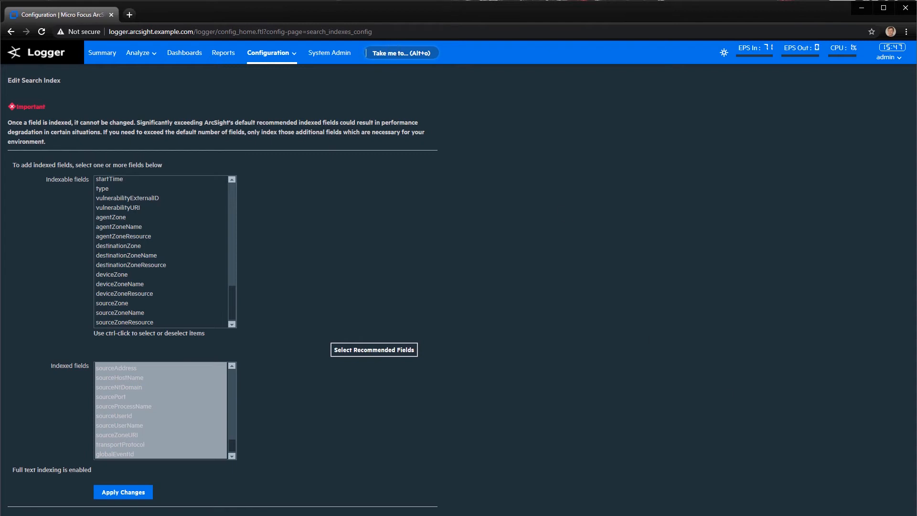
left_click(403, 53)
type("cusom")
key("BackSpace")
key("BackSpace")
left_click(389, 72)
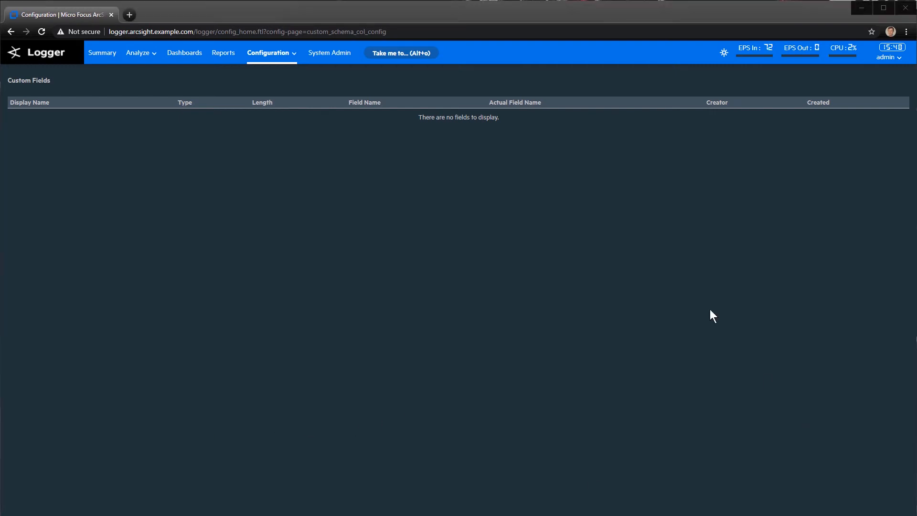
Open Maintenance Operations, choose the operation for adding fields, and put Logger into maintenance mode
left_click(406, 53)
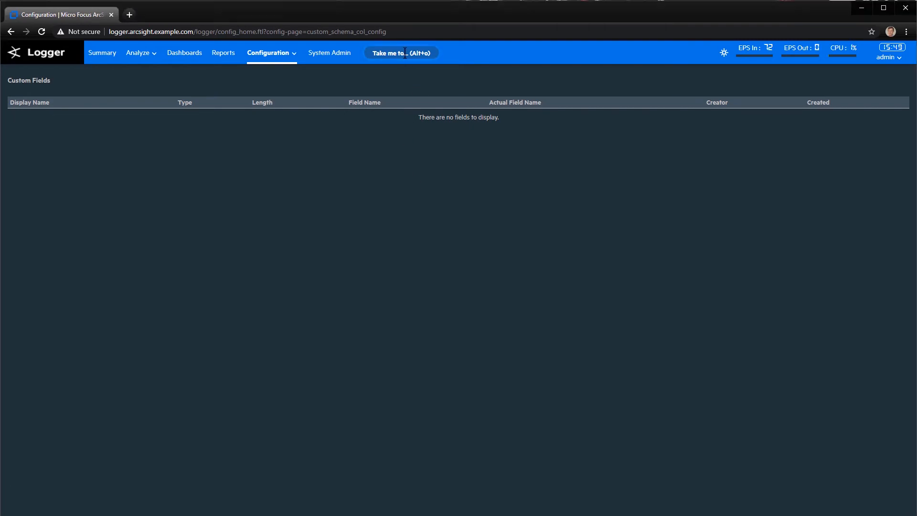
type("main")
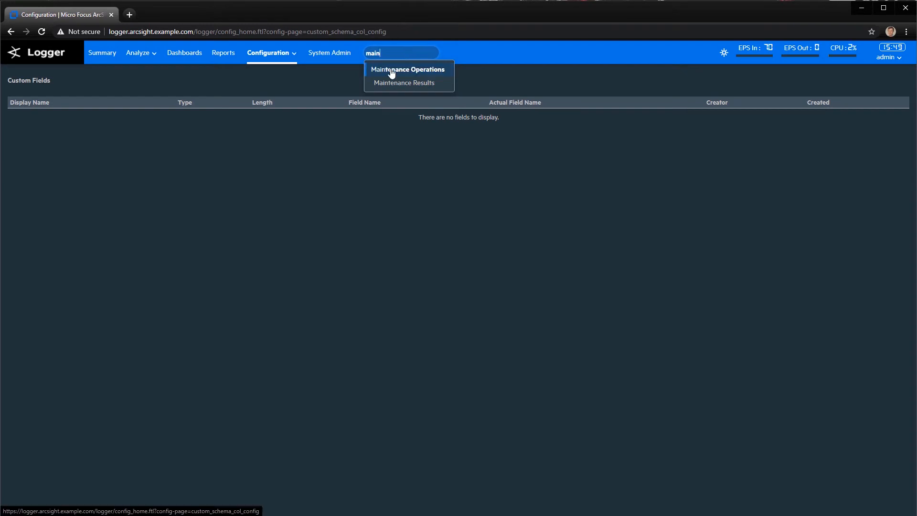
left_click(391, 71)
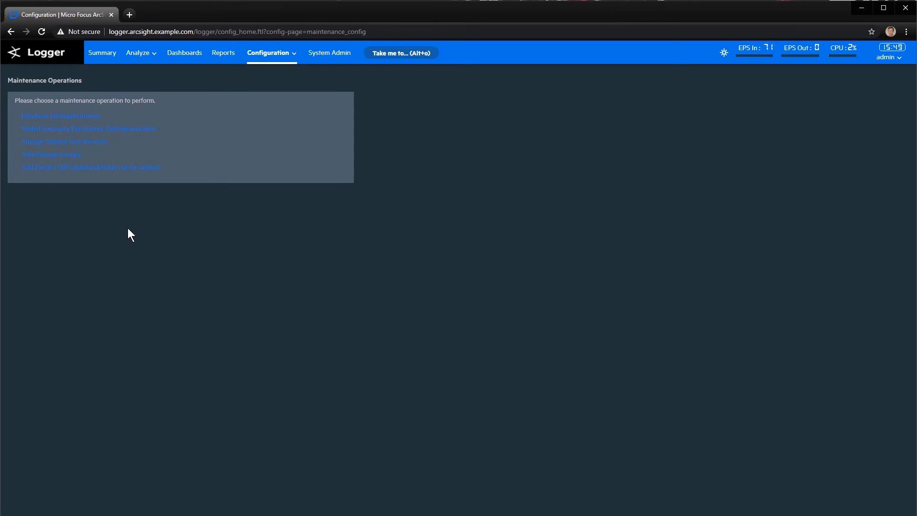
left_click(49, 170)
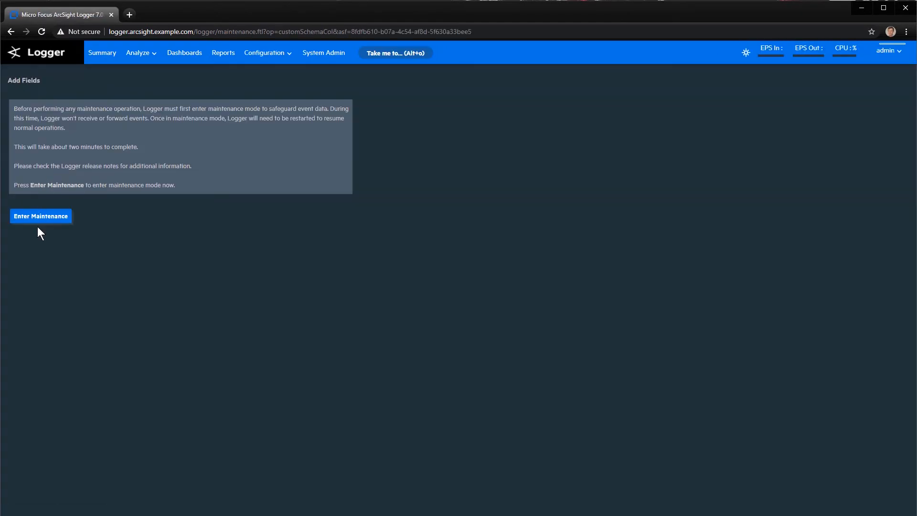
left_click(35, 219)
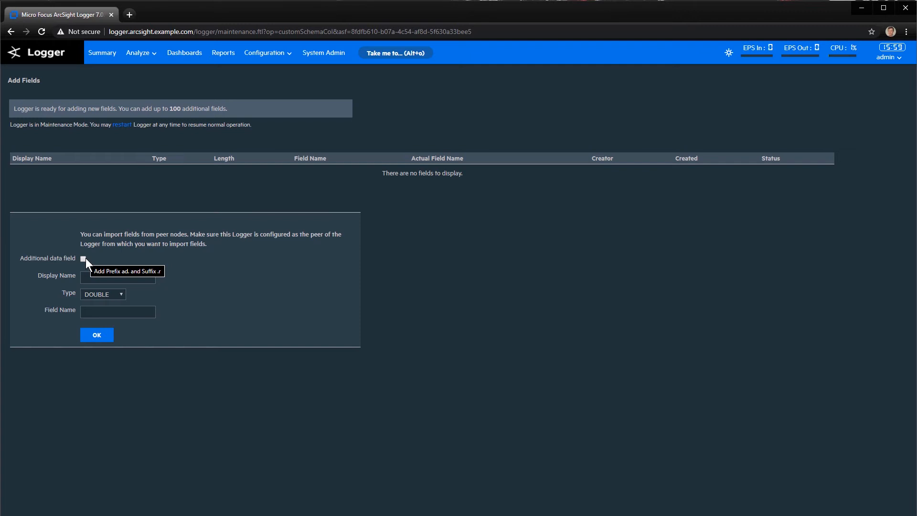
Add an additional data field with display name dhname, type TEXT, length 64 and field name dhname
left_click(84, 258)
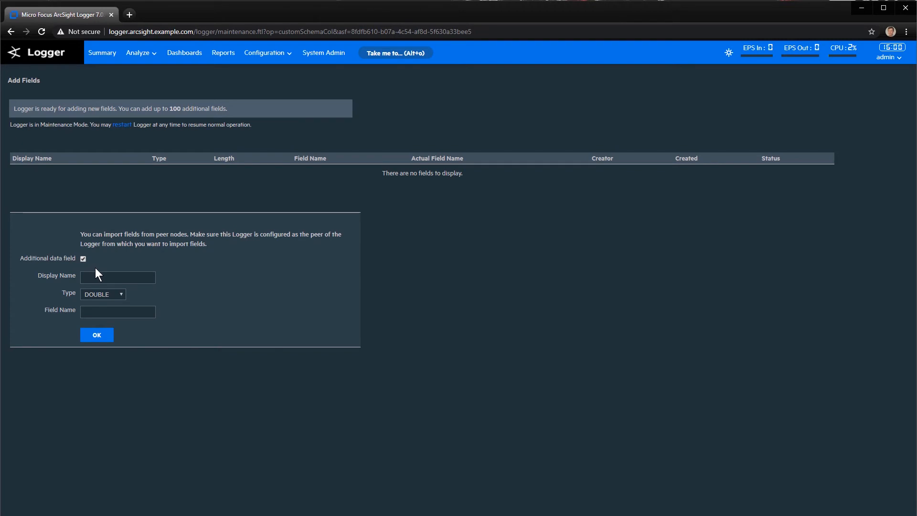
left_click(107, 277)
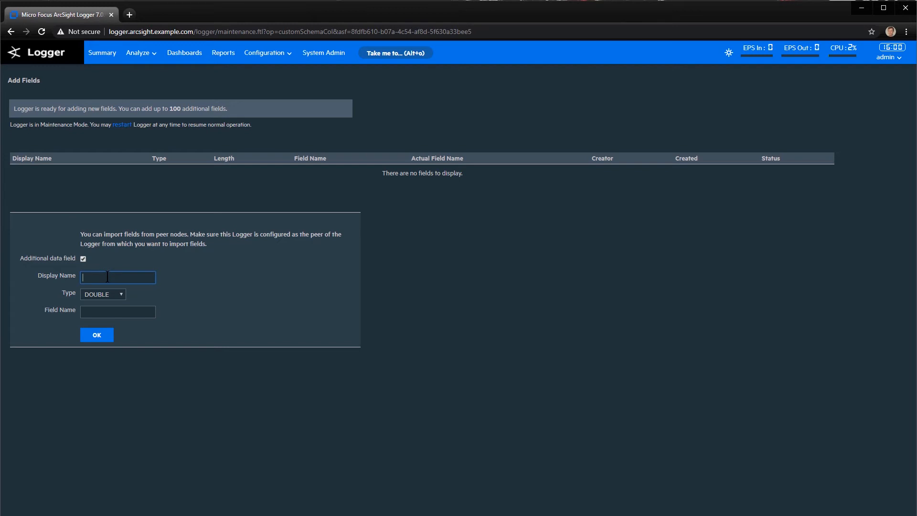
type("dhname")
left_click(105, 291)
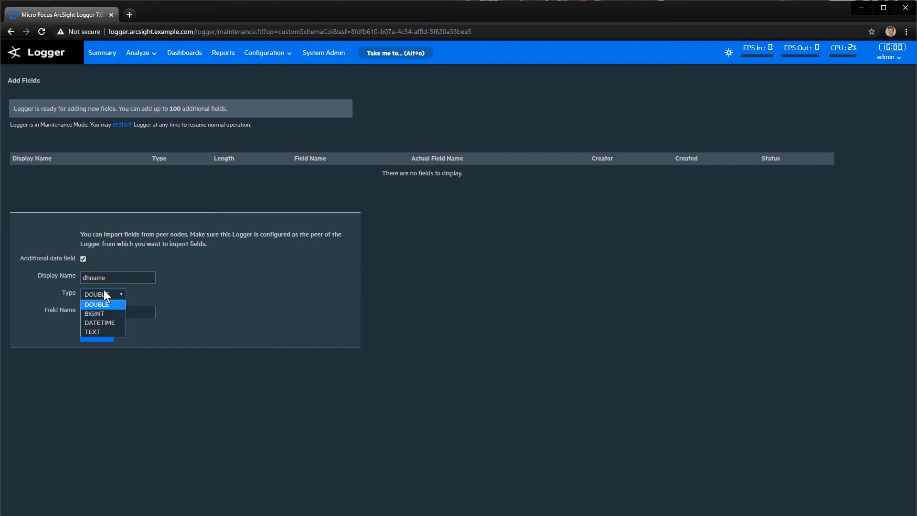
left_click(106, 331)
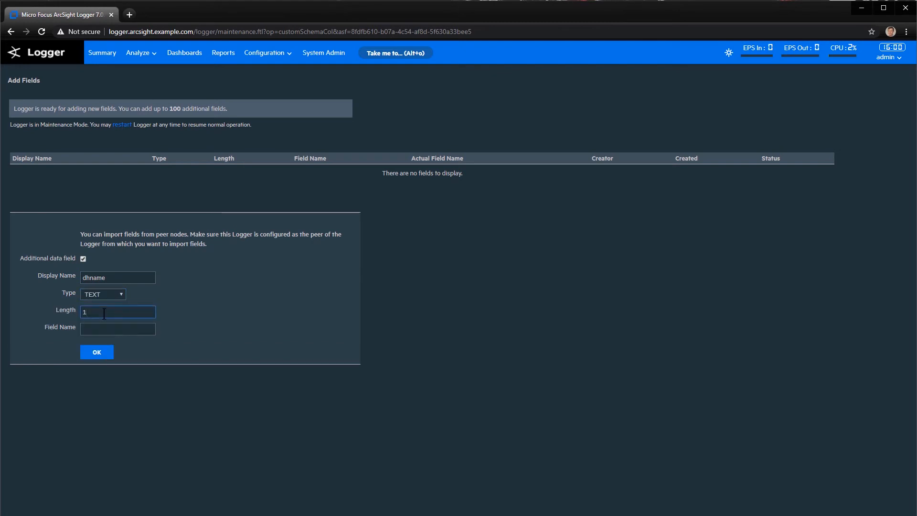
key("BackSpace")
type("64")
key("Tab")
type("dhname")
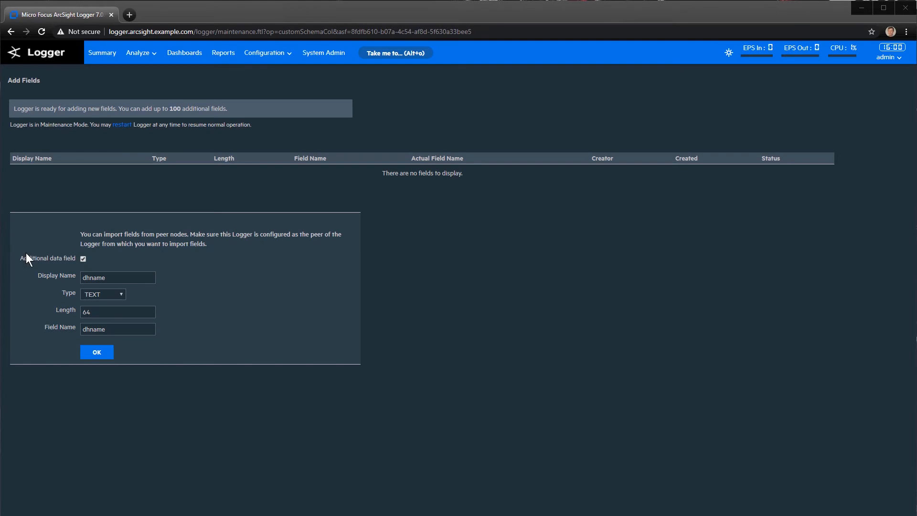
left_click_drag(31, 259, 42, 259)
left_click(97, 352)
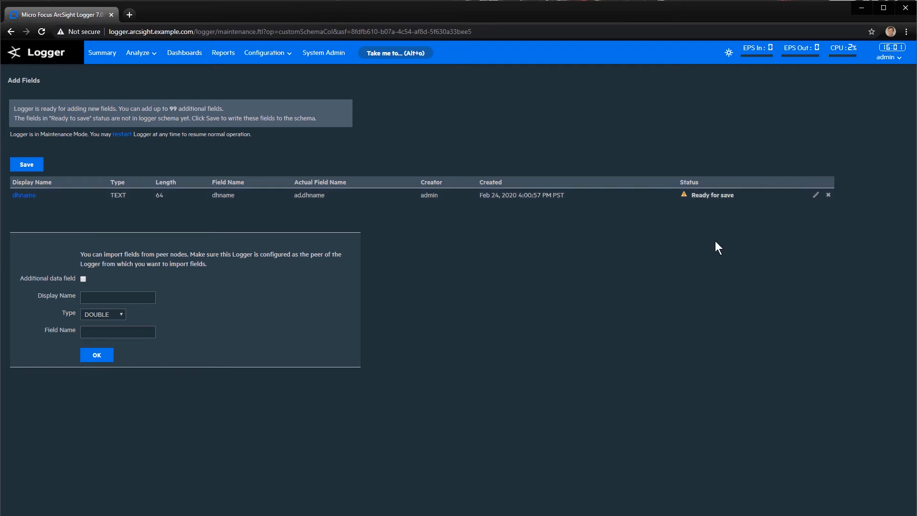
Save the dhname field to the Logger schema and restart Logger to leave maintenance mode
left_click(33, 167)
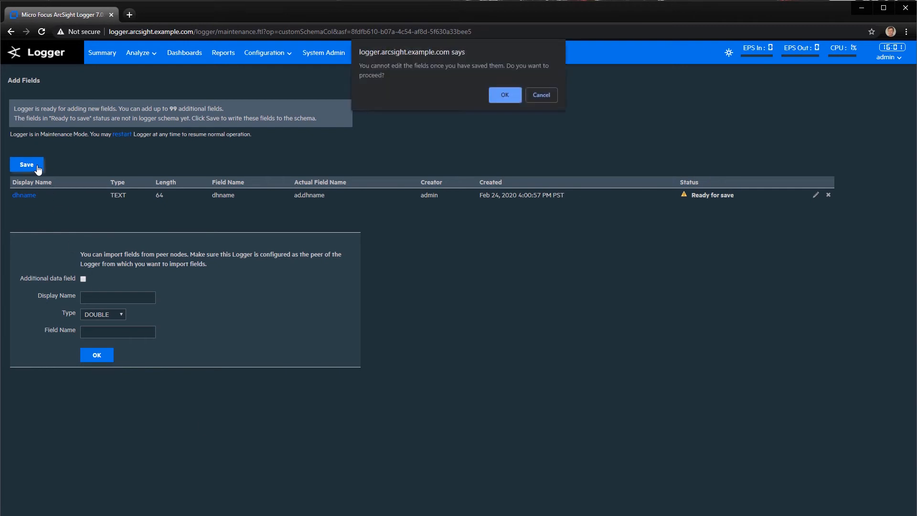
left_click(497, 94)
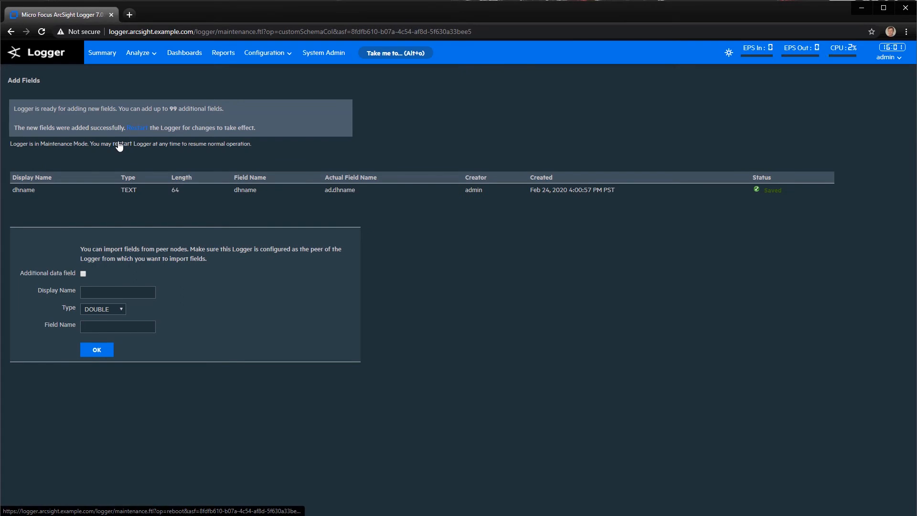
left_click(119, 144)
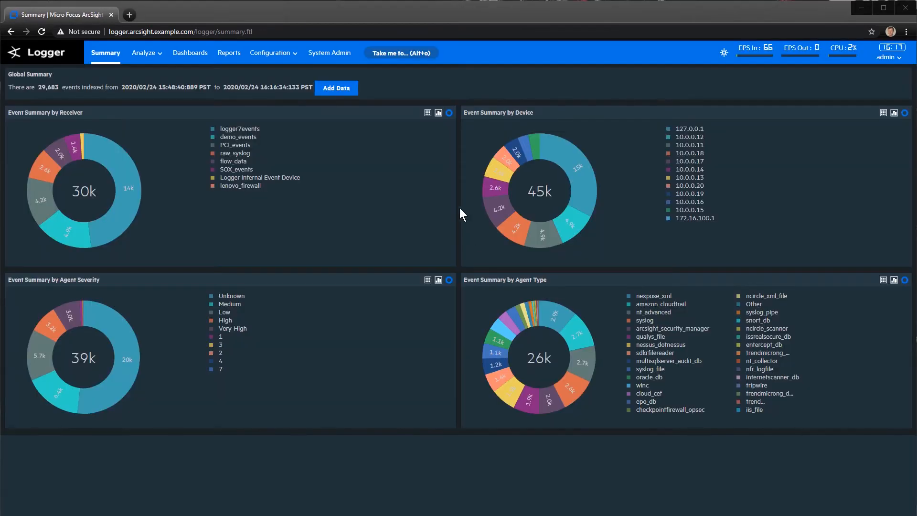
Add the dhname field to the indexed fields in the Search Indexes configuration and apply the change
left_click(408, 53)
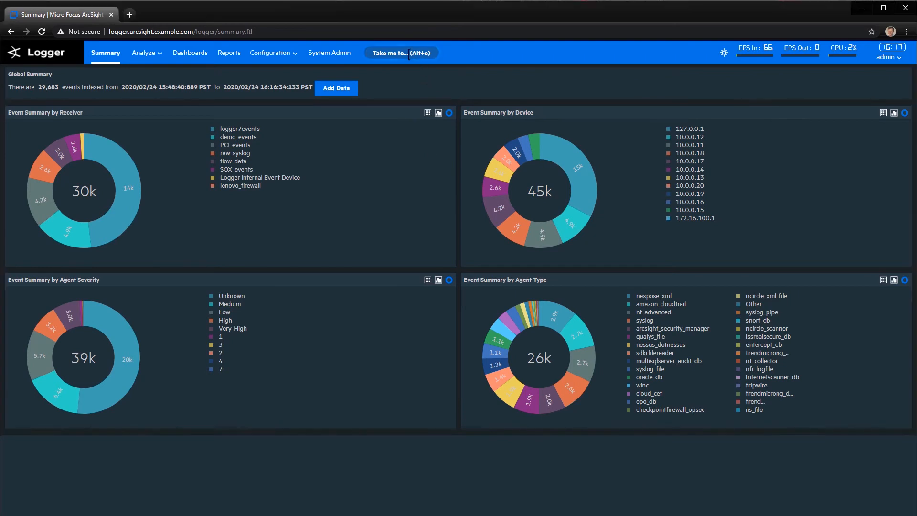
type("index")
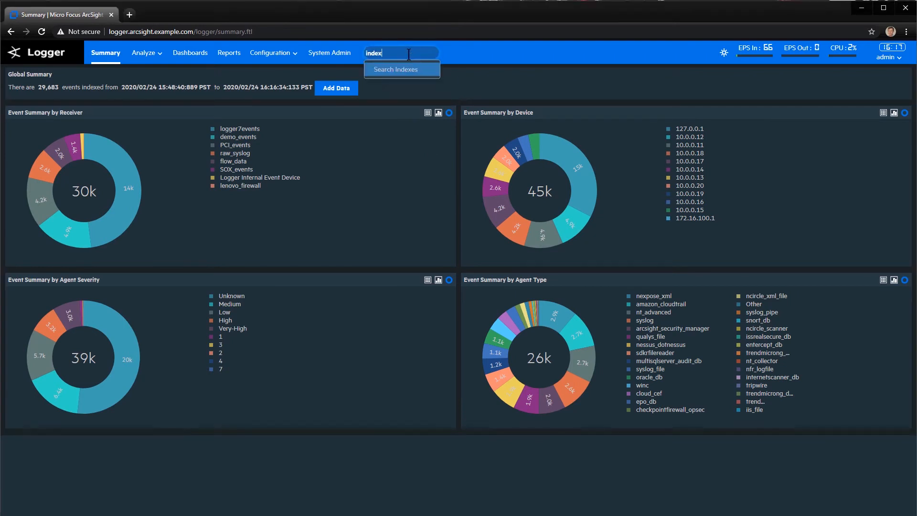
left_click(396, 71)
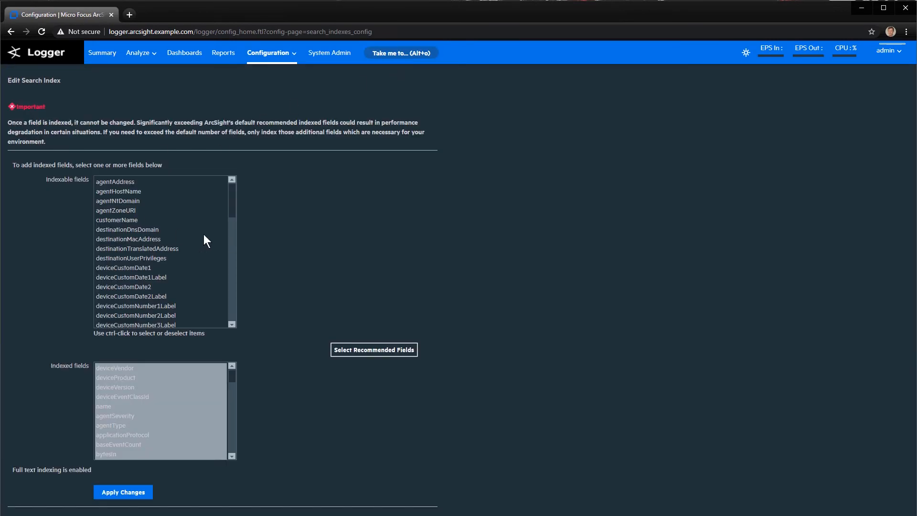
left_click_drag(232, 205, 231, 324)
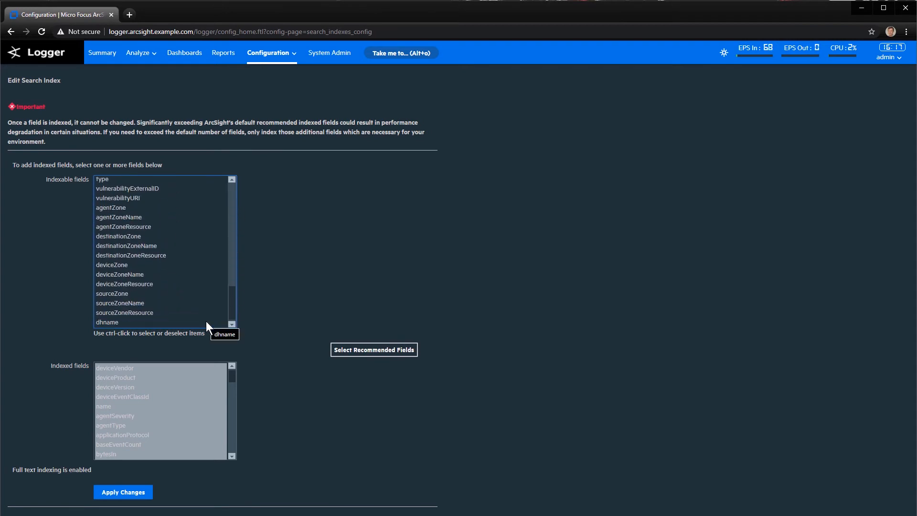
left_click(105, 322)
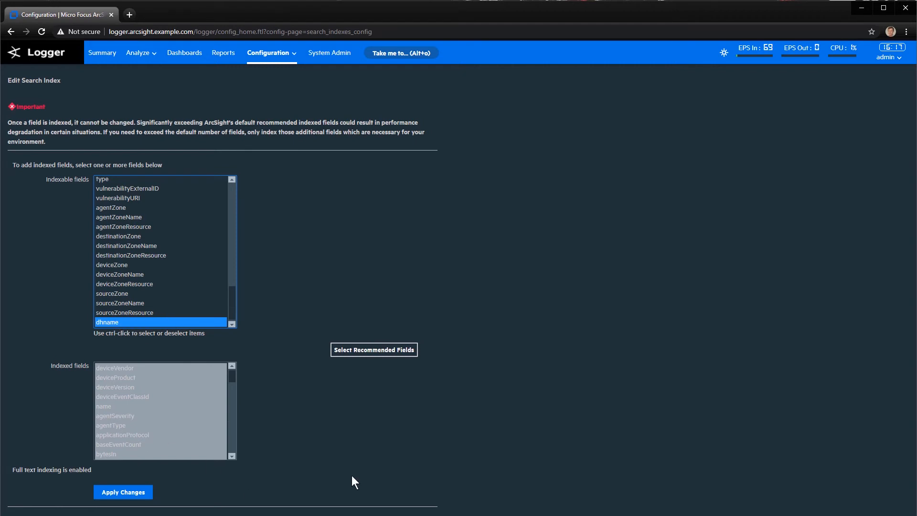
left_click(119, 494)
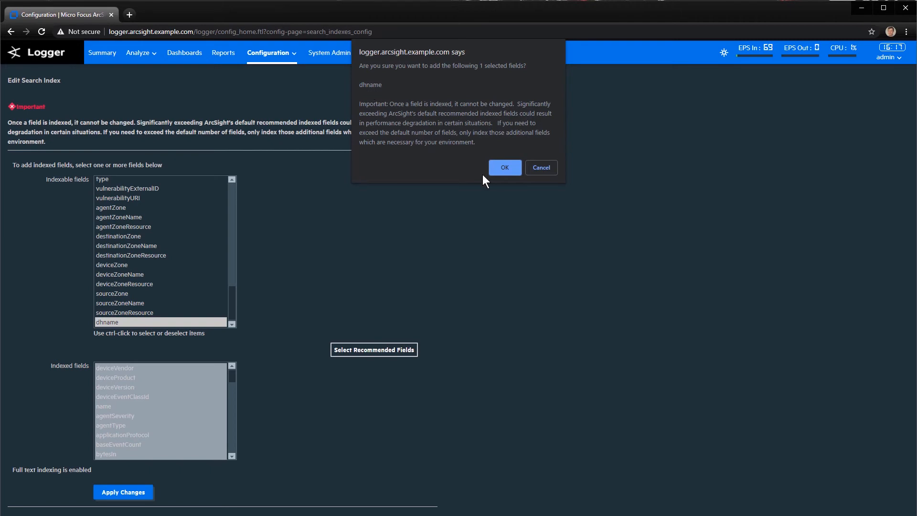
left_click(500, 169)
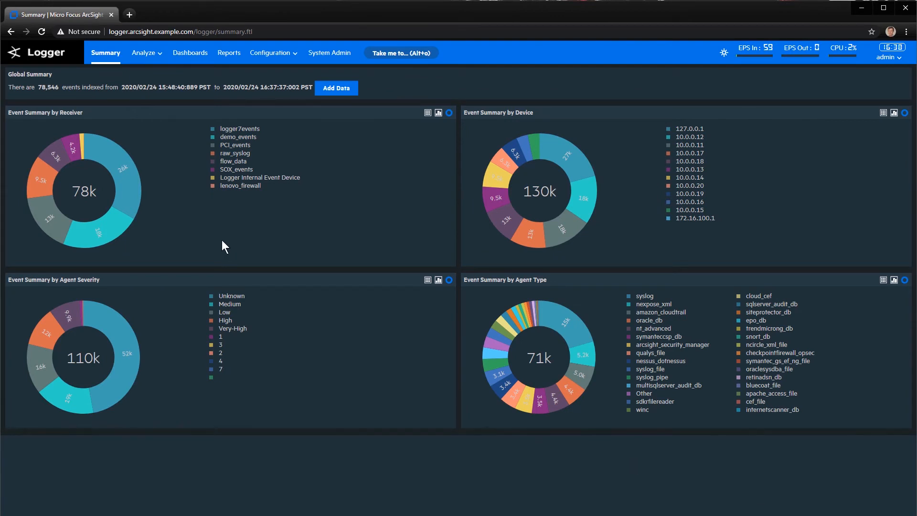
Open the lenovo_firewall receiver's events from the summary and start customizing the fieldset of the search results
mouse_move(225, 188)
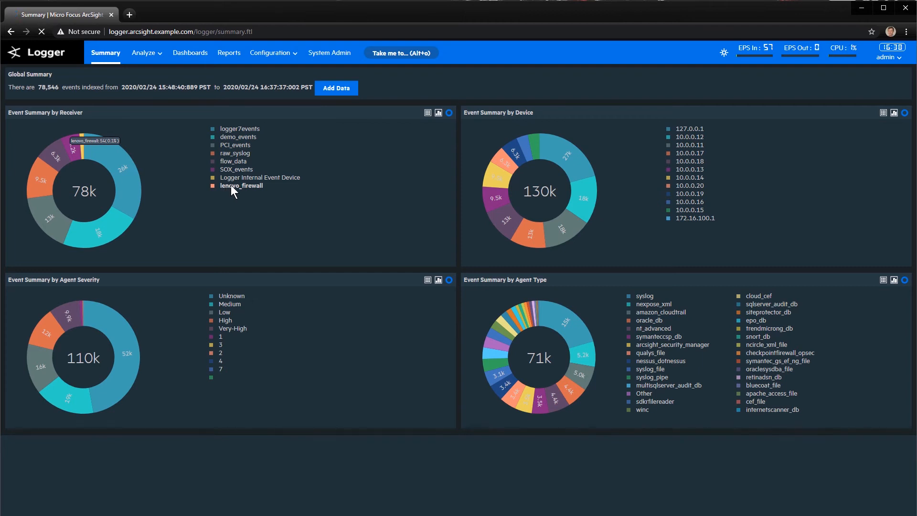
left_click(230, 185)
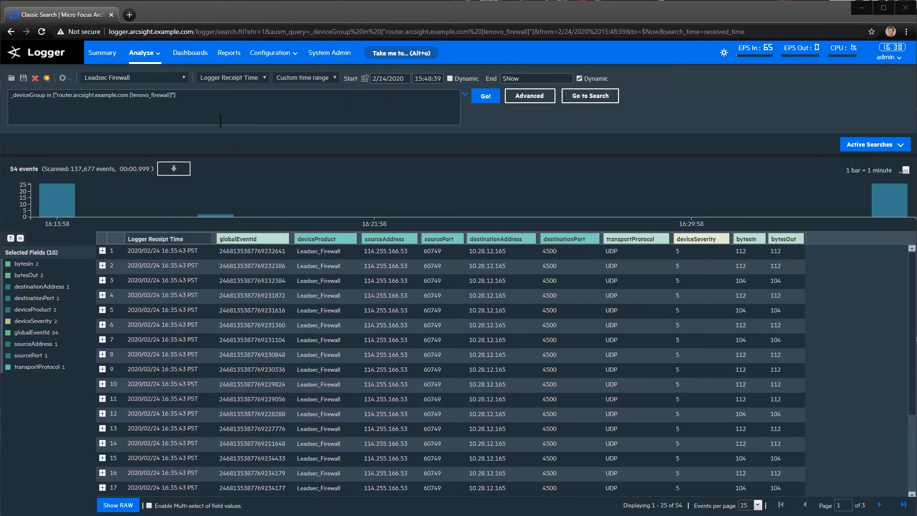
left_click(143, 78)
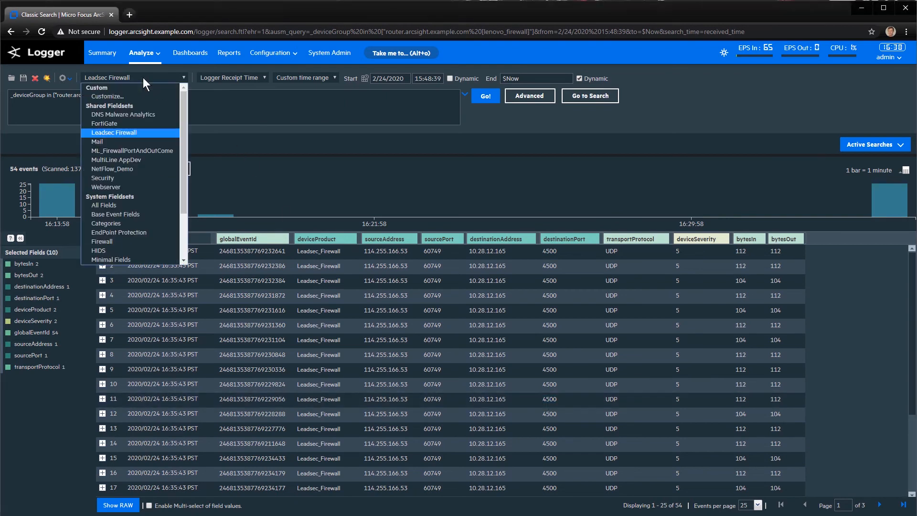
left_click(110, 97)
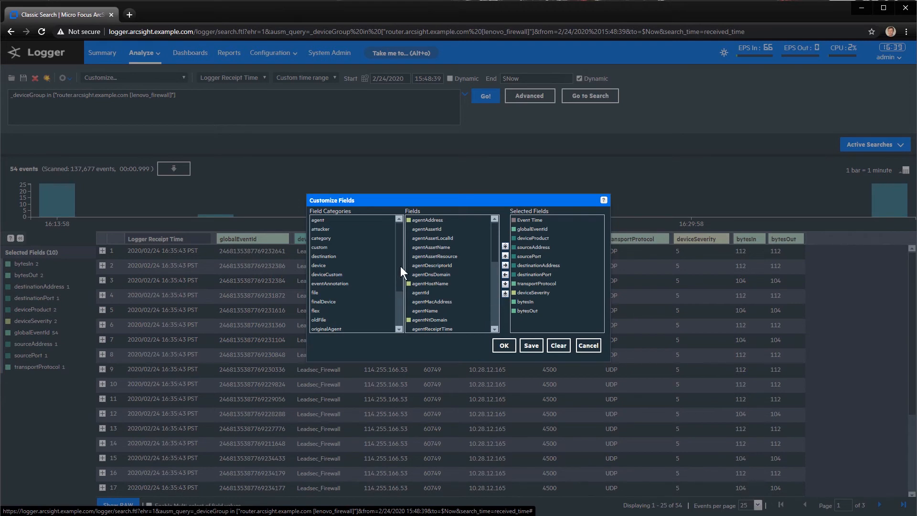
Add the * field from the special category to the selected fields and apply the unsaved custom fieldset to the results
scroll(401, 266, "down", 1)
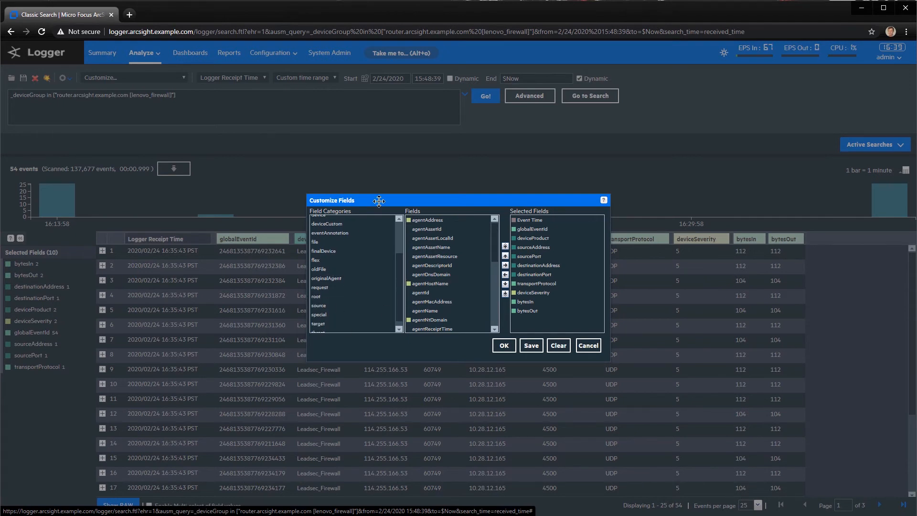
left_click(318, 314)
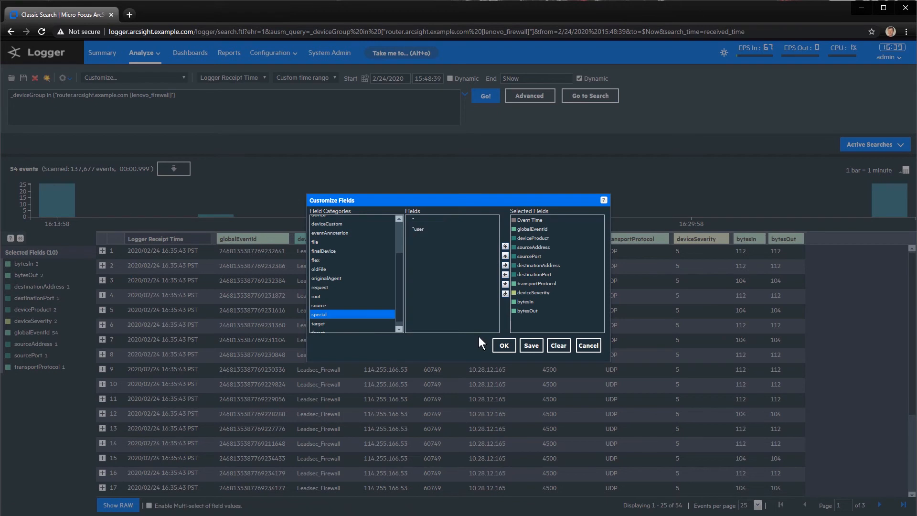
left_click(411, 220)
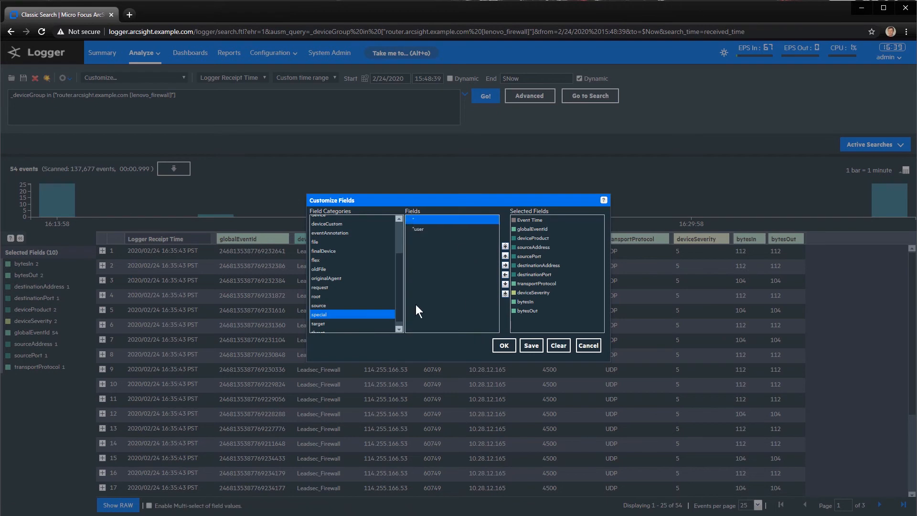
left_click(505, 265)
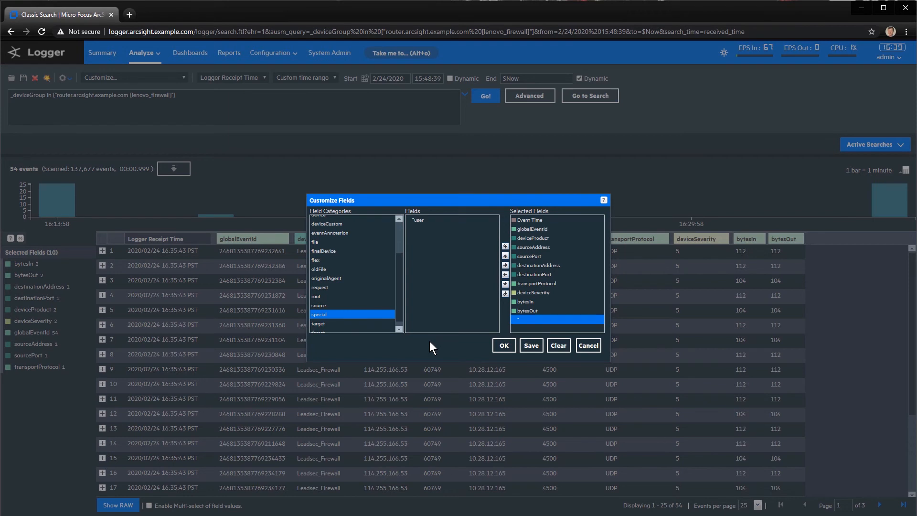
left_click(504, 346)
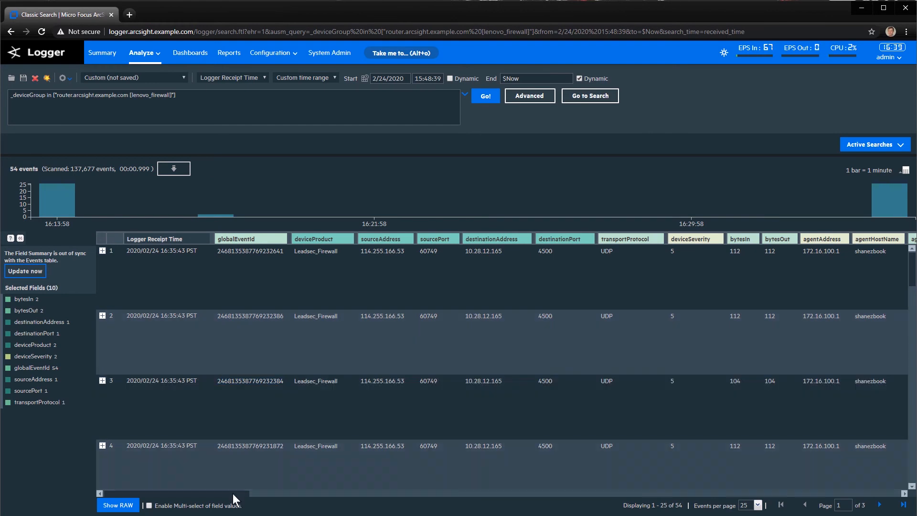
Review the additional event columns and narrow the search with the amac value 00-50-56-C0-00-08
left_click_drag(234, 493, 697, 513)
left_click_drag(639, 493, 689, 494)
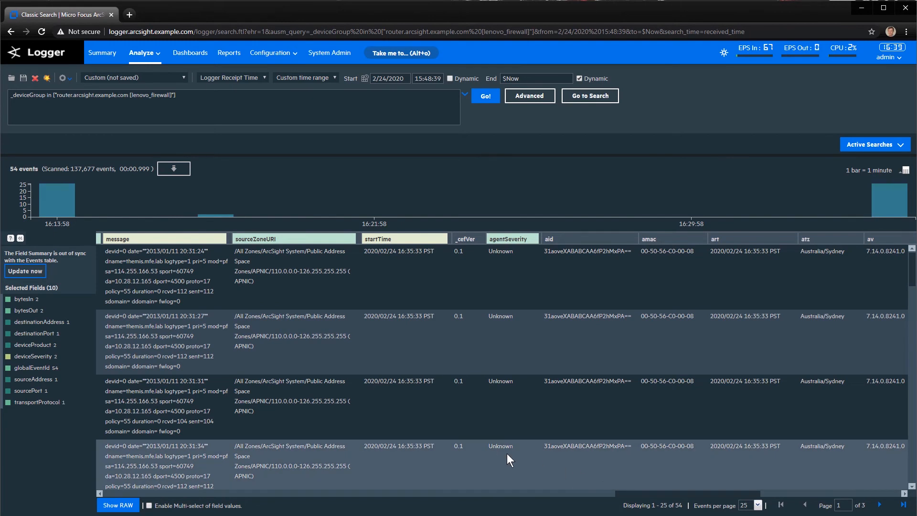
left_click_drag(363, 249, 395, 245)
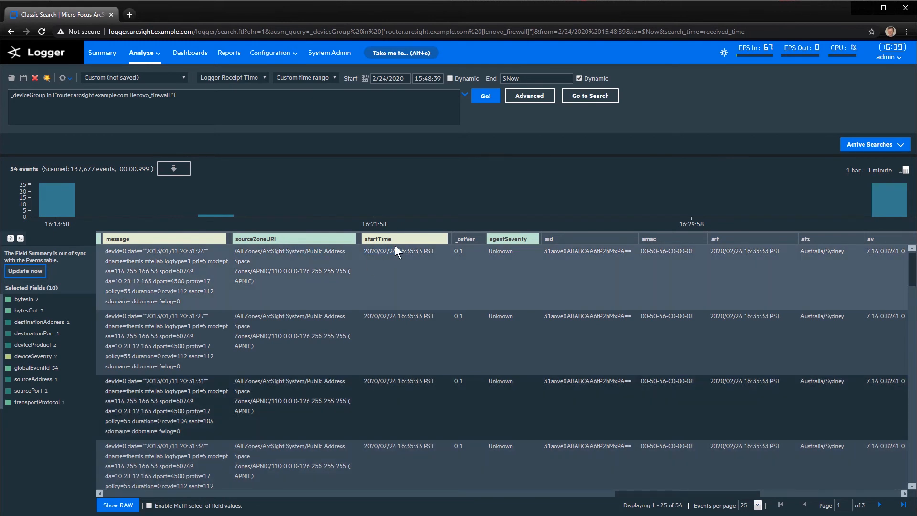
left_click(485, 252)
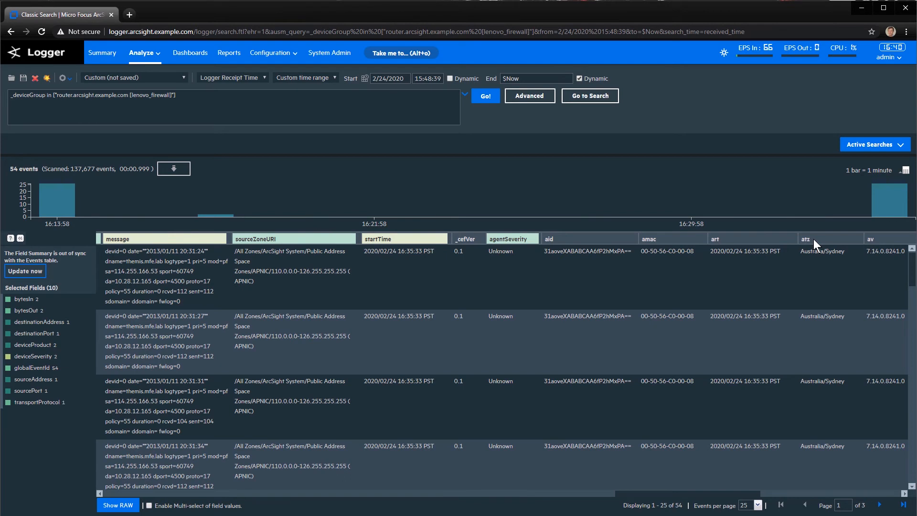
left_click_drag(633, 491, 669, 502)
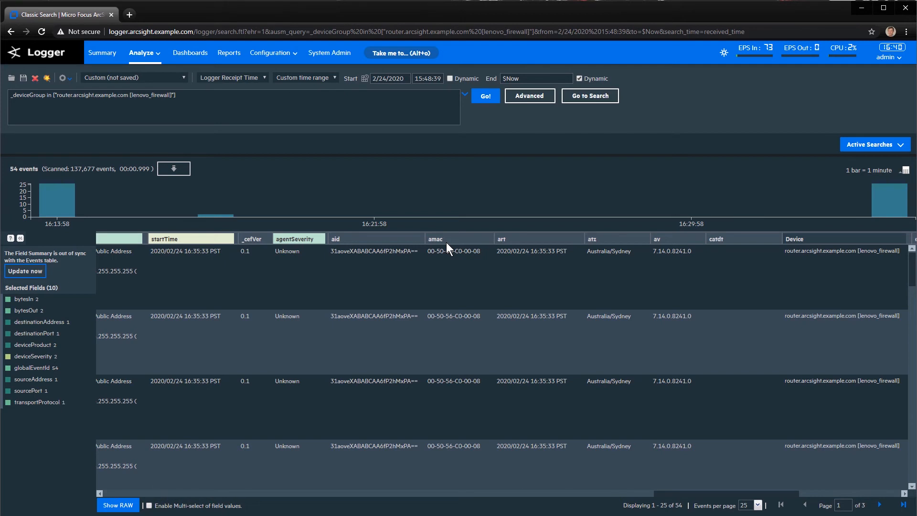
left_click_drag(428, 252, 480, 258)
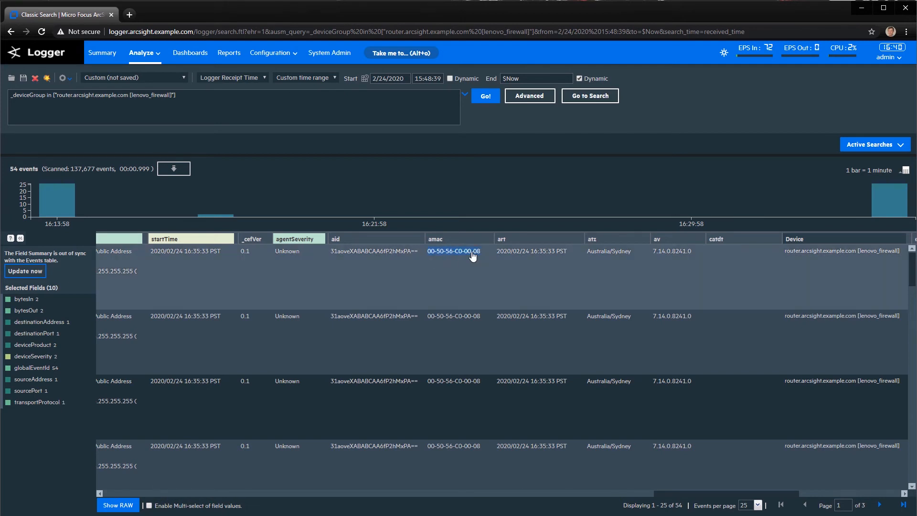
left_click(472, 254)
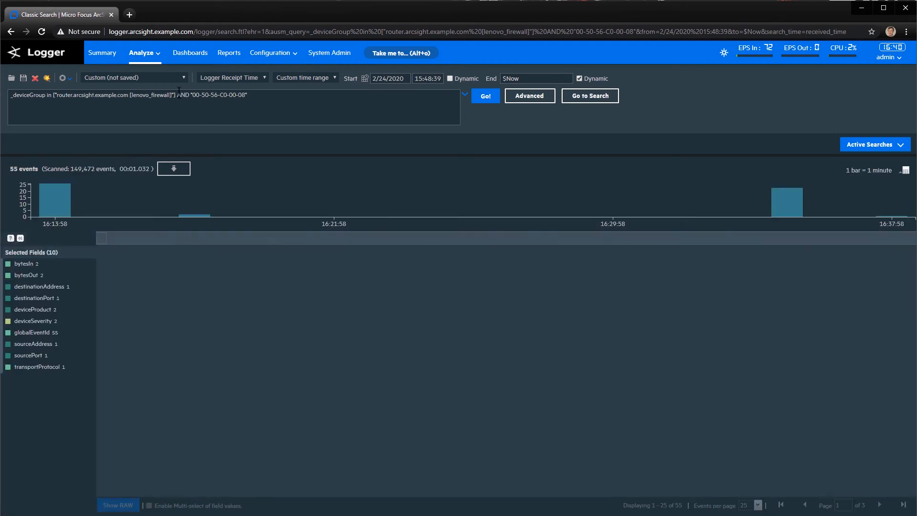
Check the added search condition against the amac column, and try to run the query with it changed to amac="00-50-56-C0-00-08"
left_click_drag(177, 94, 275, 101)
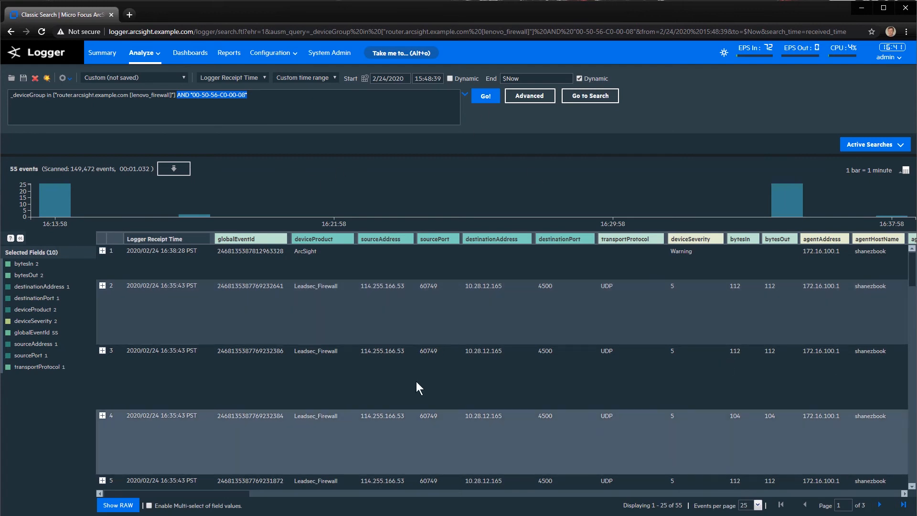
left_click_drag(222, 490, 799, 505)
left_click_drag(347, 252, 292, 256)
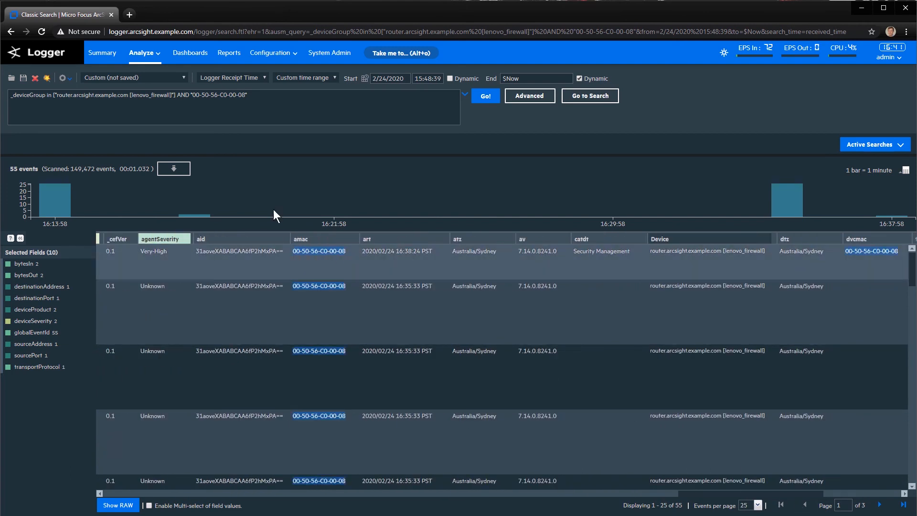
left_click(192, 94)
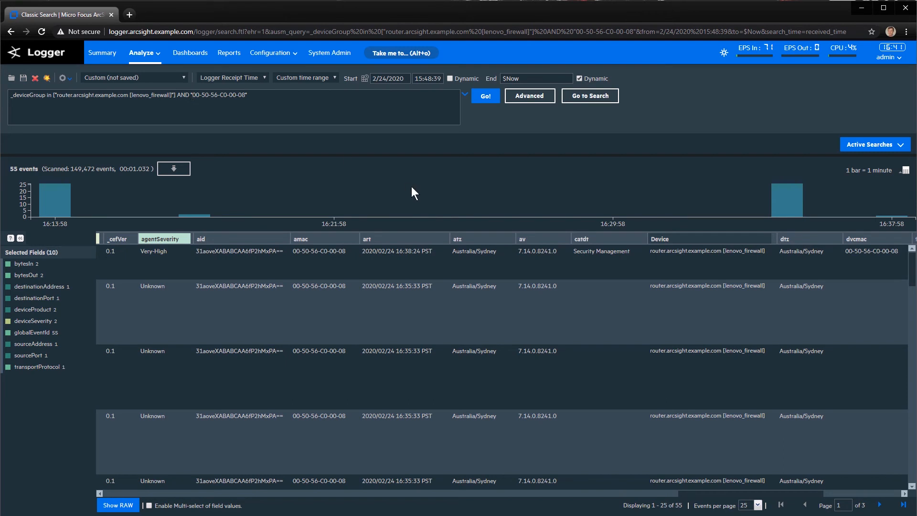
type("amac=")
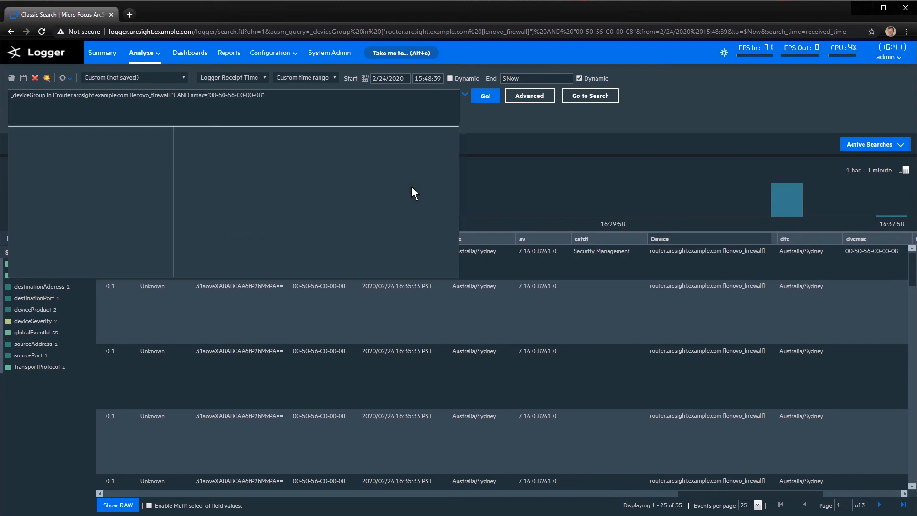
left_click(337, 97)
key("Return")
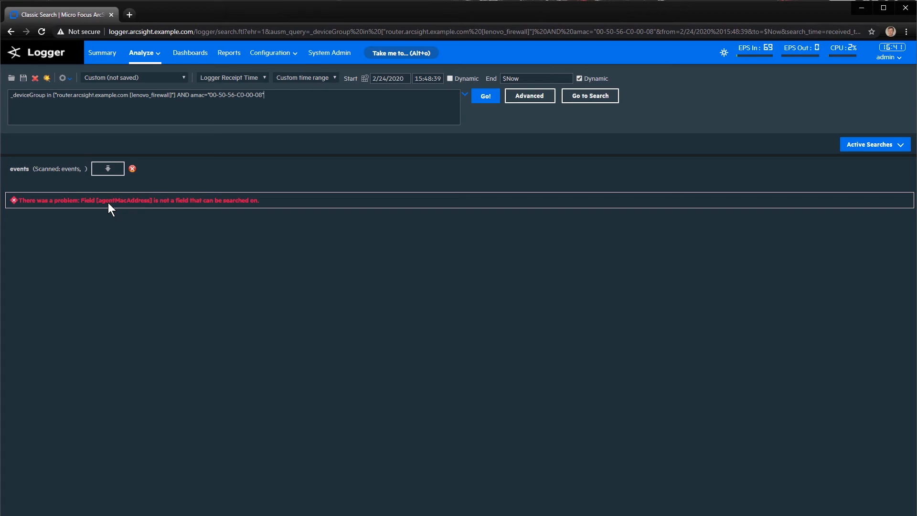
Remove the amac condition from the query and rerun the search for the lenovo_firewall device group
left_click_drag(264, 95, 176, 98)
key("BackSpace")
key("Return")
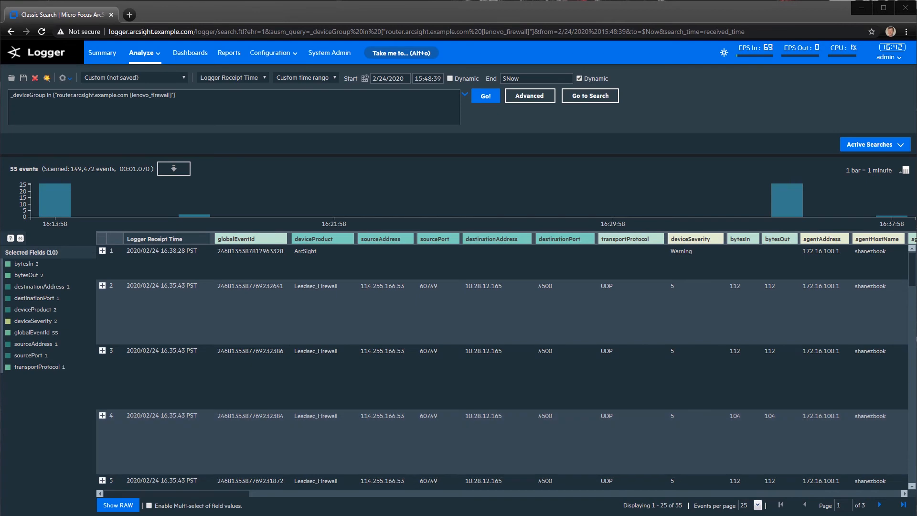
Switch to lenovo.subagent.sdkfilereader.properties in Notepad++ and examine its header, regex line and token name and type definitions
key("alt+Tab")
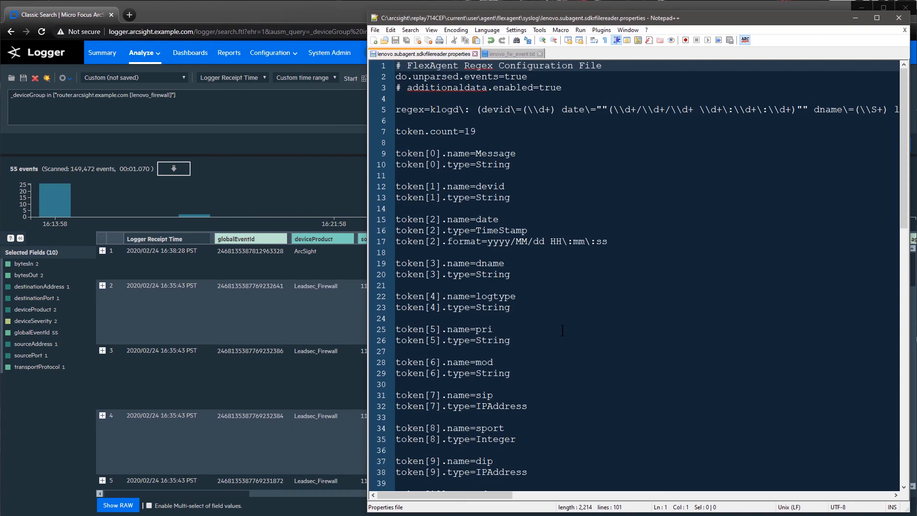
left_click_drag(418, 65, 504, 66)
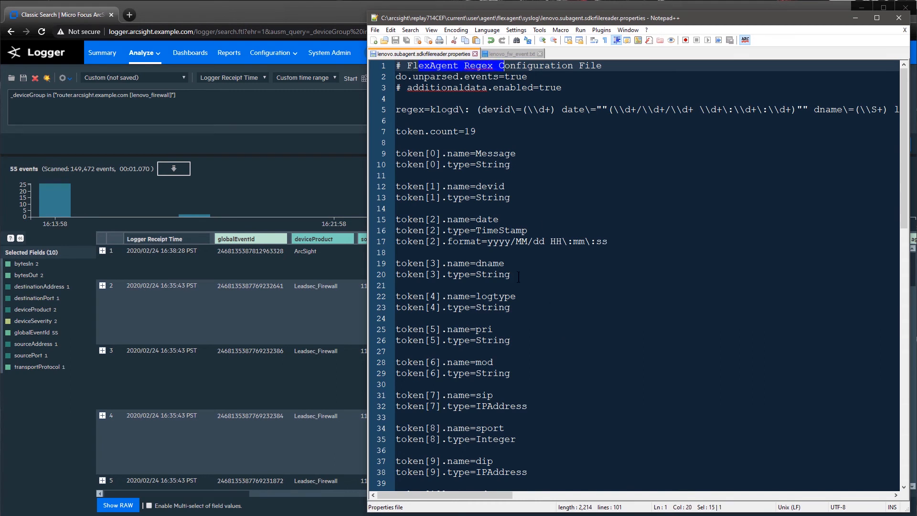
left_click(545, 169)
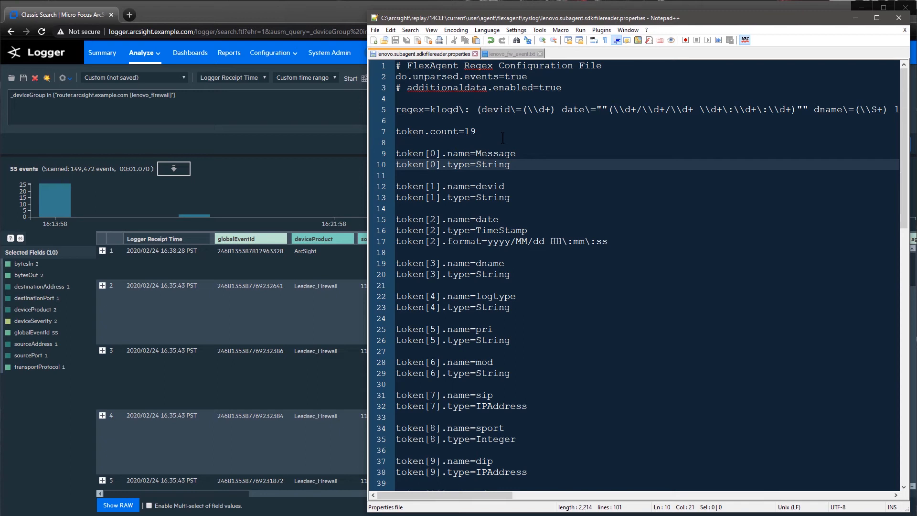
left_click(399, 109)
left_click_drag(398, 110, 808, 110)
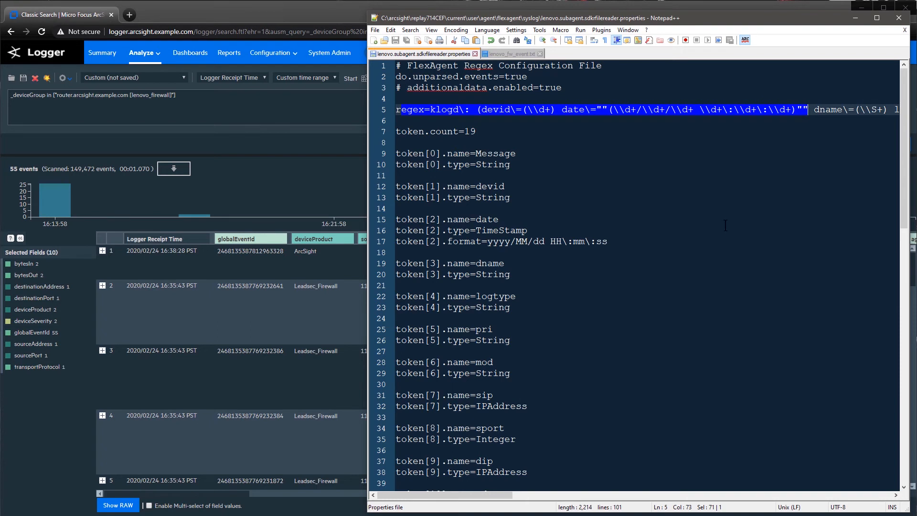
left_click(450, 142)
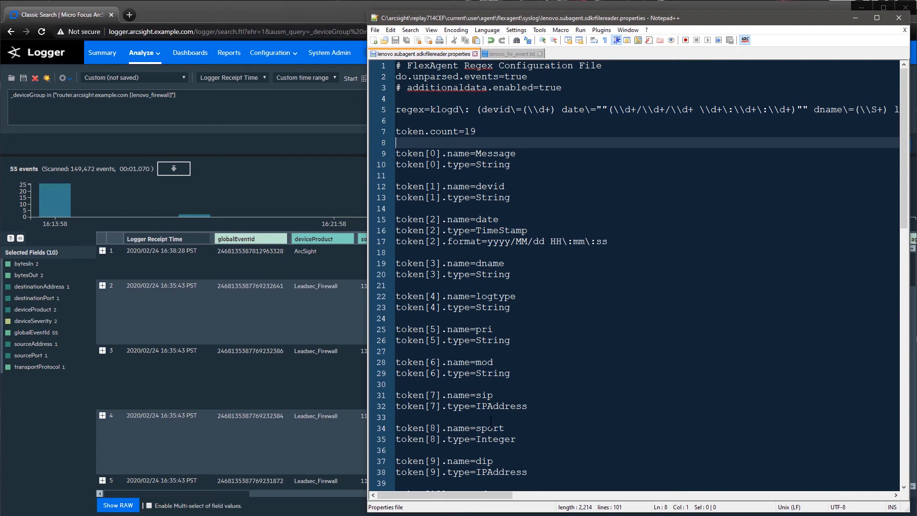
double_click(492, 297)
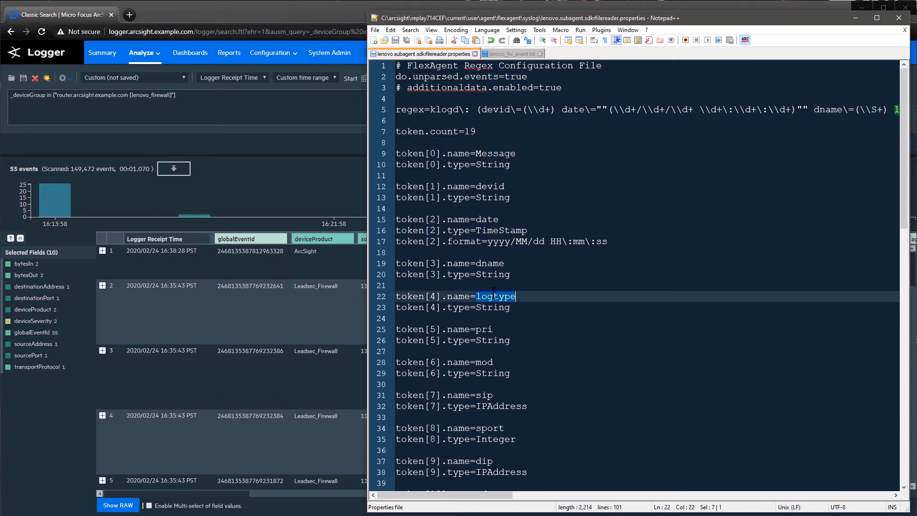
double_click(493, 307)
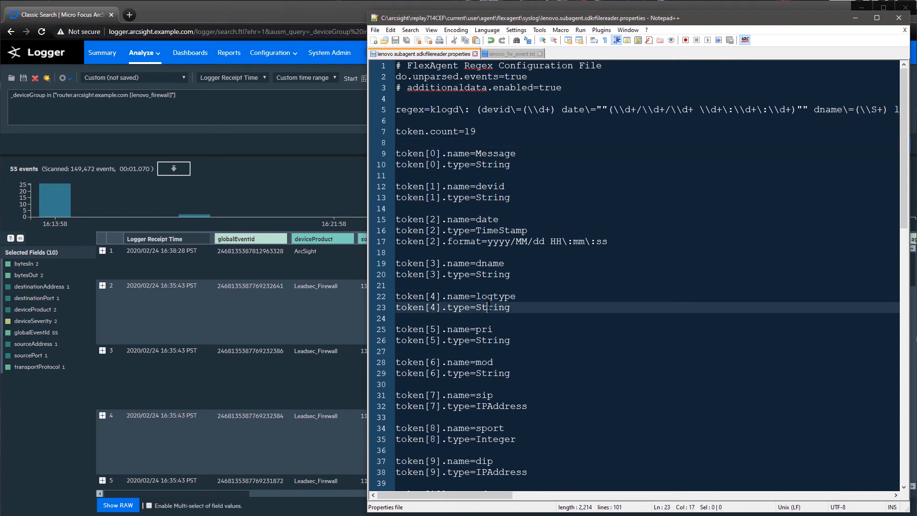
left_click(519, 359)
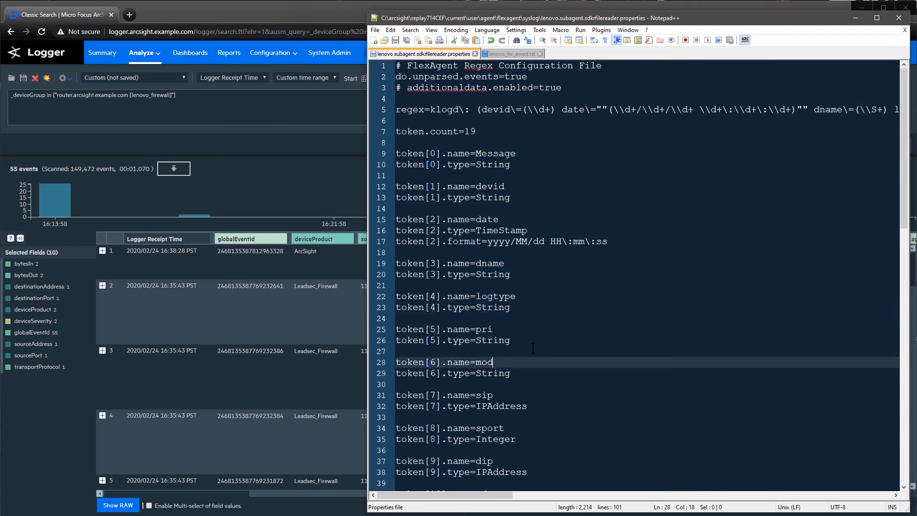
Examine the event mappings in the properties file, particularly the tokens assigned to destinationDnsDomain and endTime
scroll(519, 358, "down", 8)
scroll(534, 348, "down", 4)
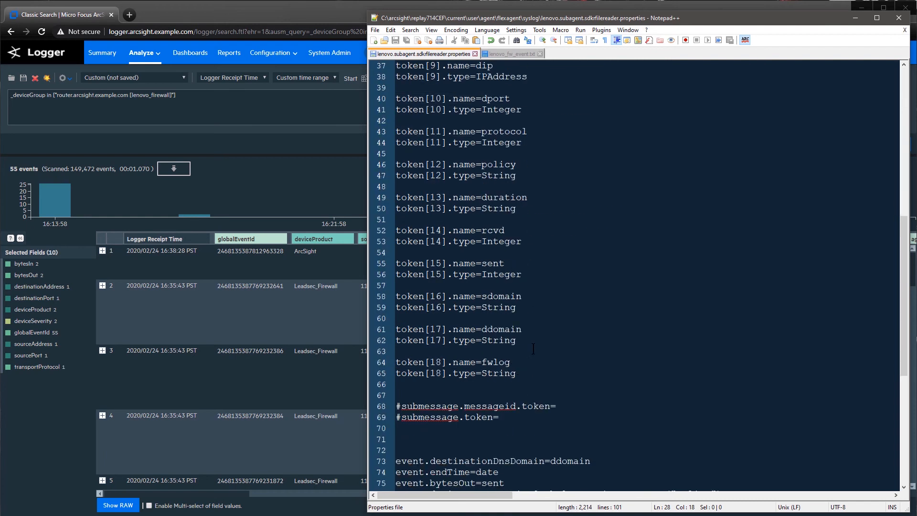
scroll(525, 259, "down", 3)
scroll(526, 258, "down", 4)
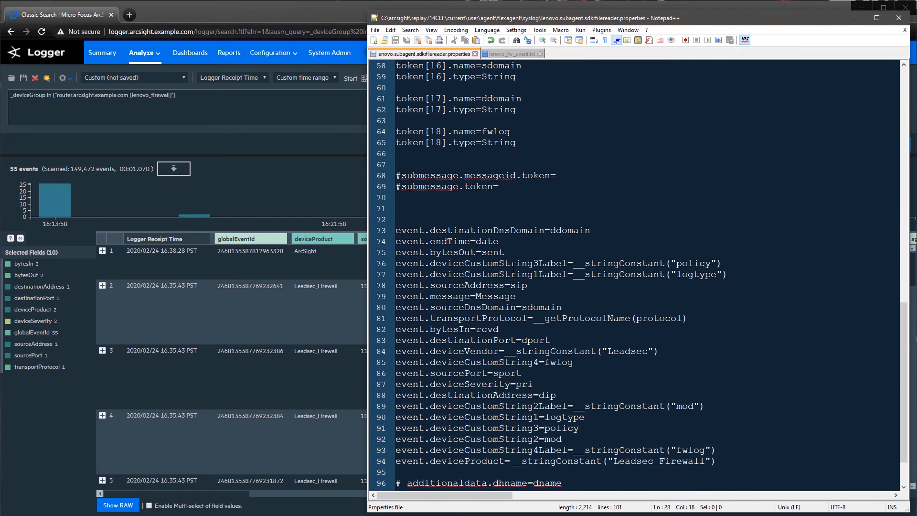
double_click(563, 232)
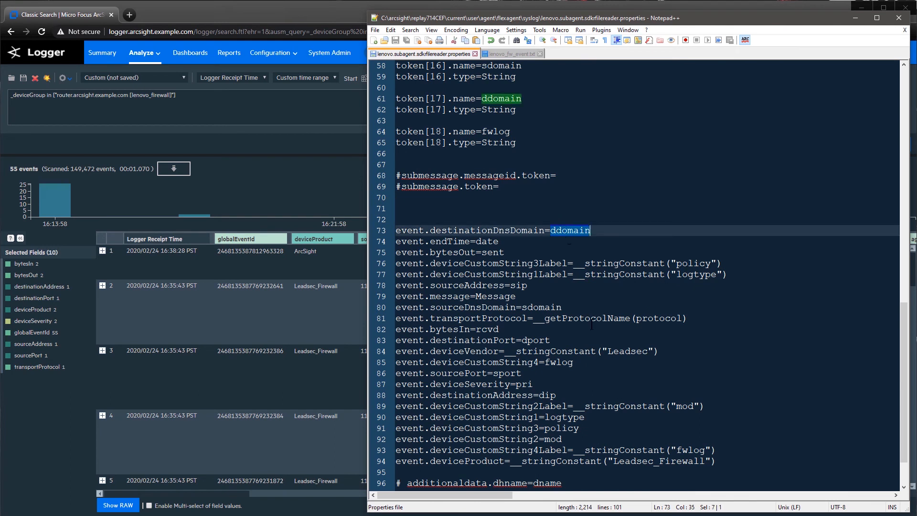
left_click(486, 231)
left_click_drag(544, 232, 397, 230)
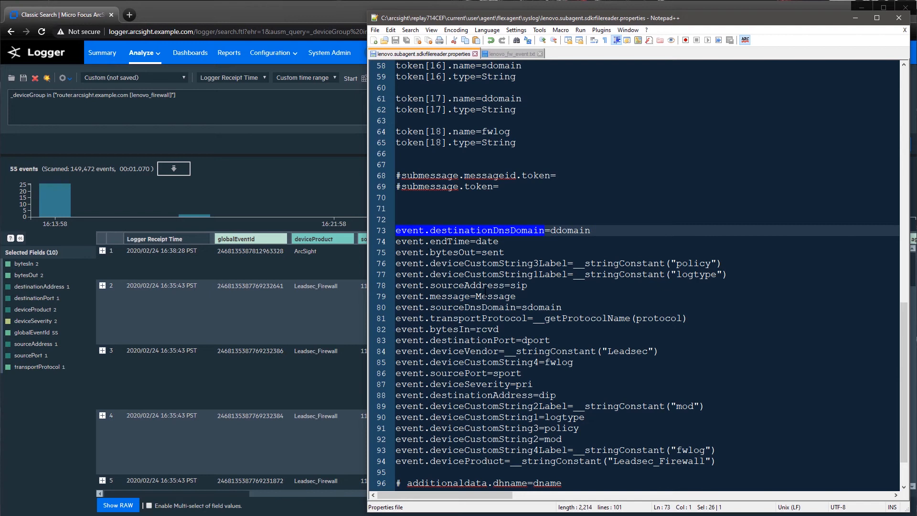
left_click_drag(471, 241, 394, 242)
left_click_drag(476, 241, 499, 241)
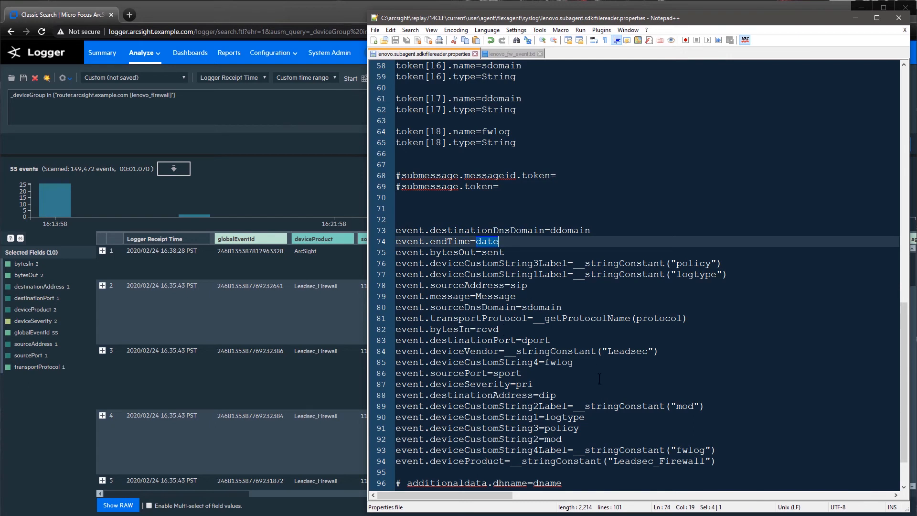
Trace the destinationAddress mapping to its dip token and inspect the token[9] name definition
double_click(486, 394)
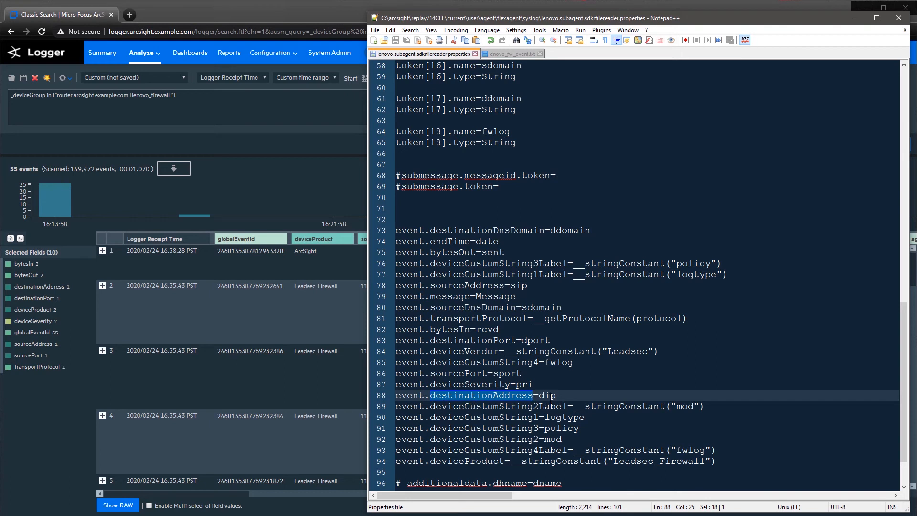
double_click(547, 395)
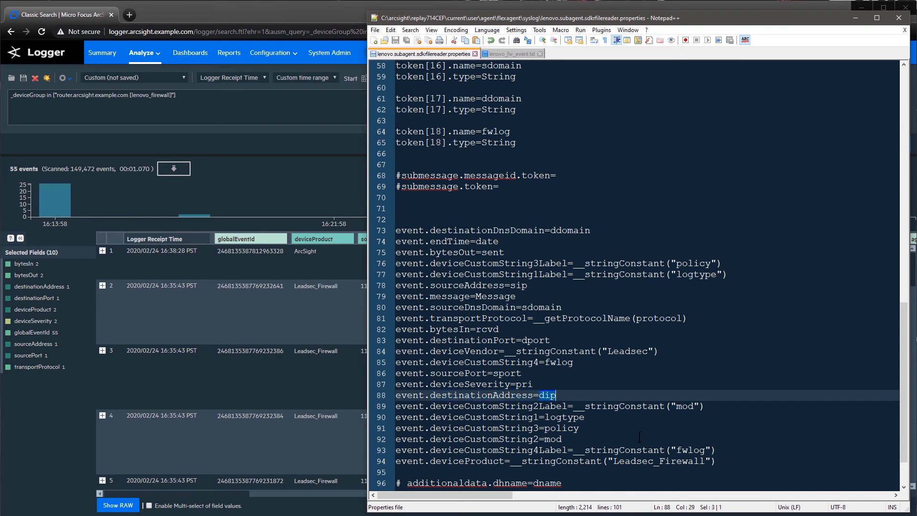
scroll(639, 437, "up", 11)
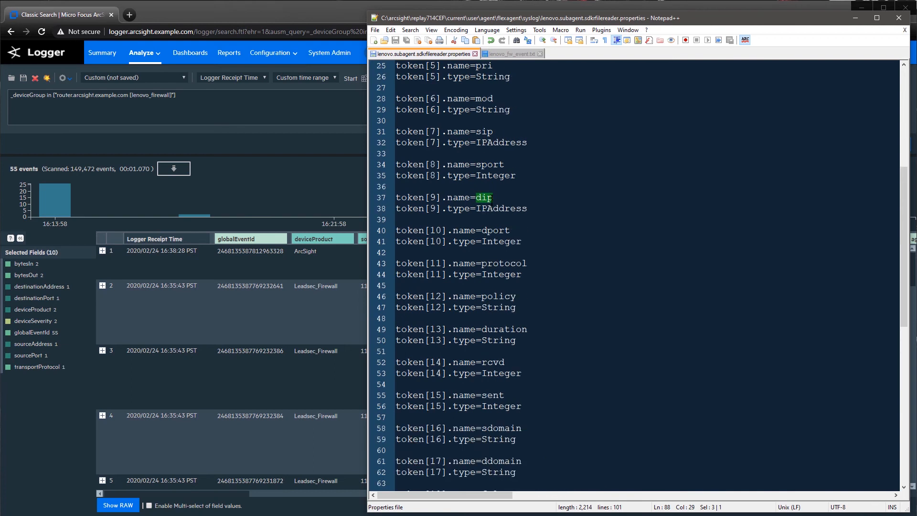
left_click(494, 197)
key("shift+Home")
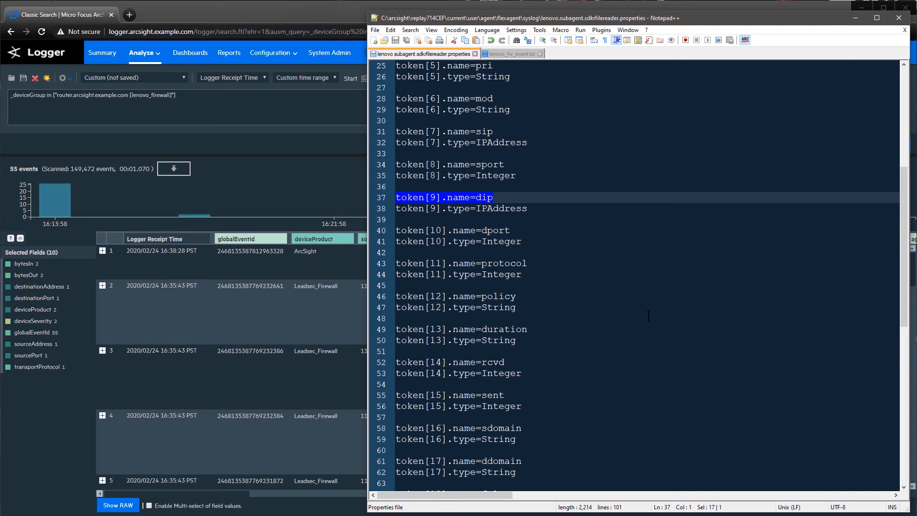
scroll(649, 316, "up", 3)
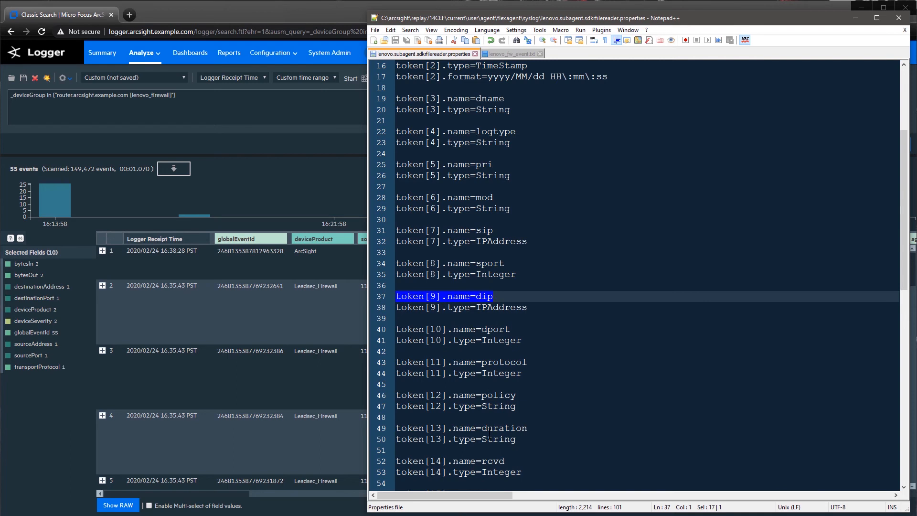
Examine the commented additionaldata.enabled=true line and the token[3].name=dname definition in the properties file
scroll(490, 432, "up", 5)
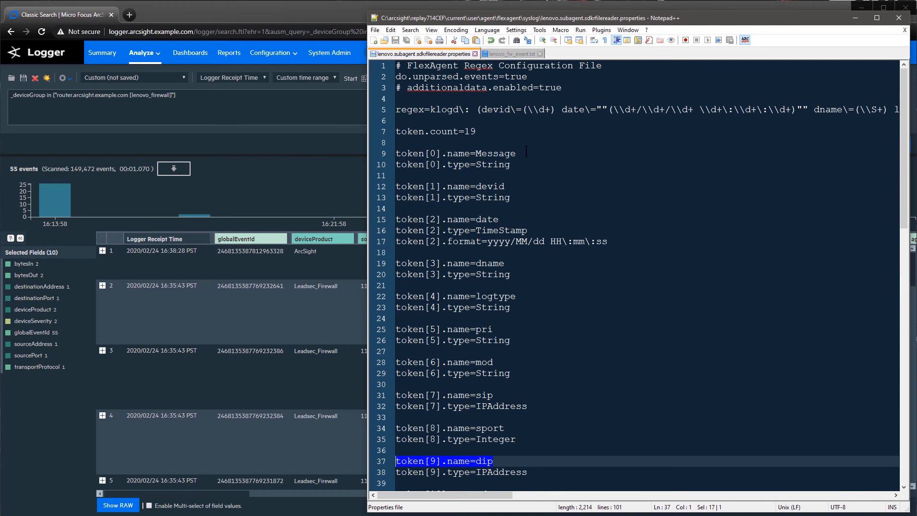
left_click(496, 87)
left_click_drag(519, 88, 408, 91)
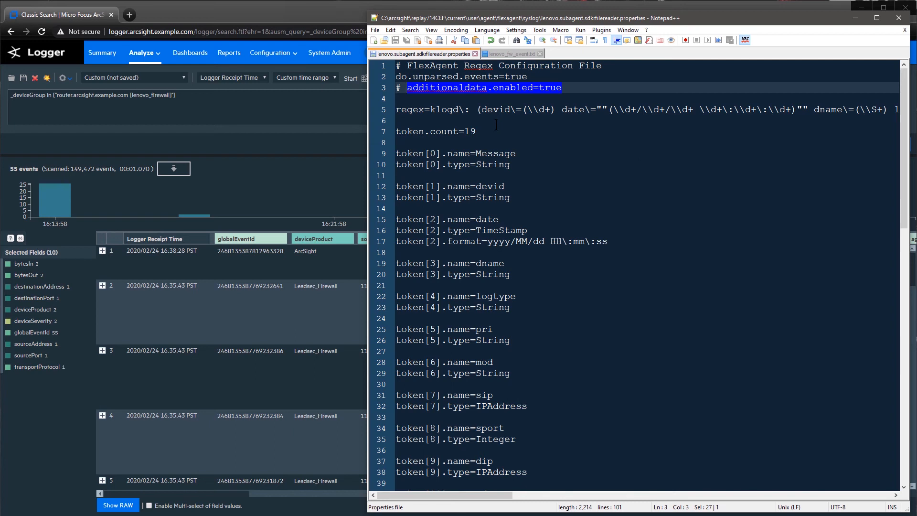
left_click_drag(508, 263, 390, 270)
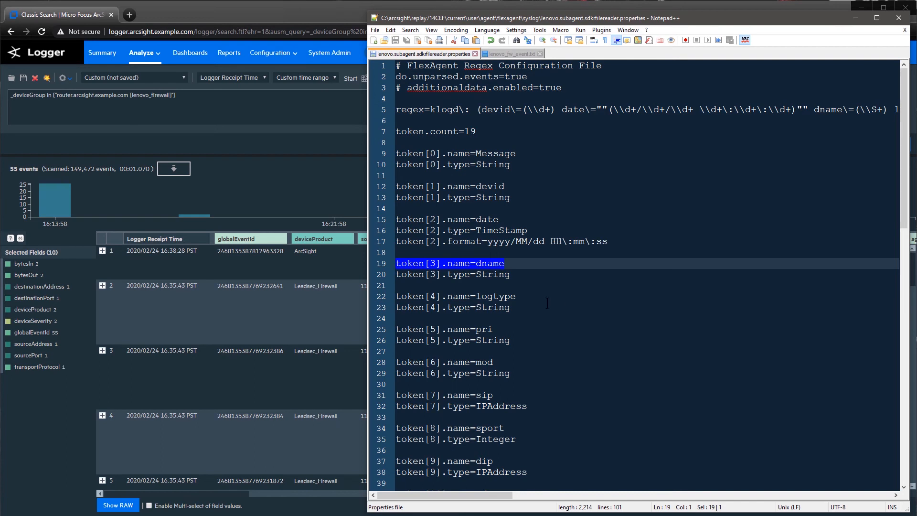
left_click(569, 307)
left_click(523, 260)
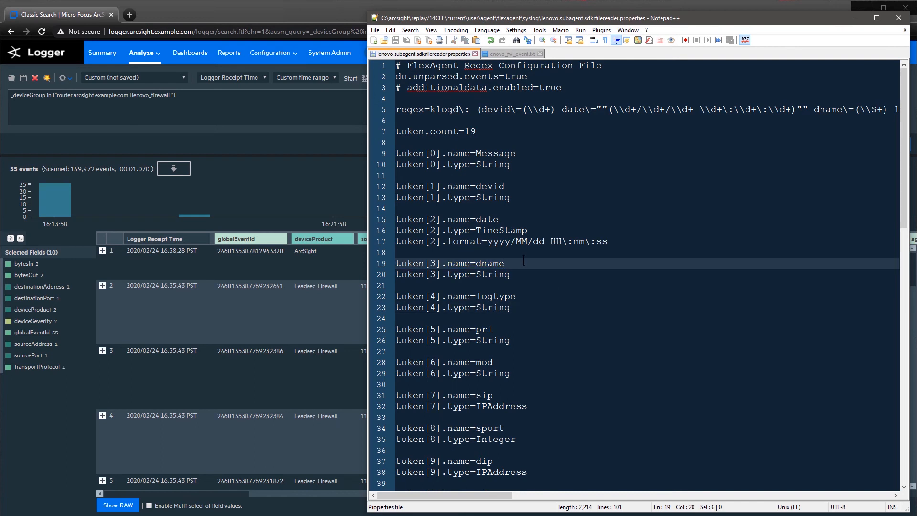
Review the event mappings and the commented additionaldata.dhname=dname line, checking its field name and its source token
scroll(530, 262, "down", 20)
scroll(533, 264, "down", 1)
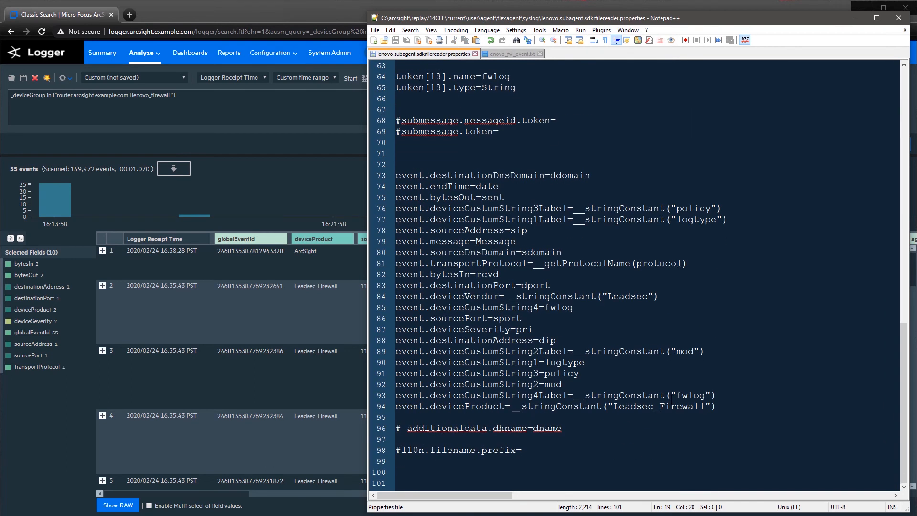
left_click_drag(716, 407, 400, 176)
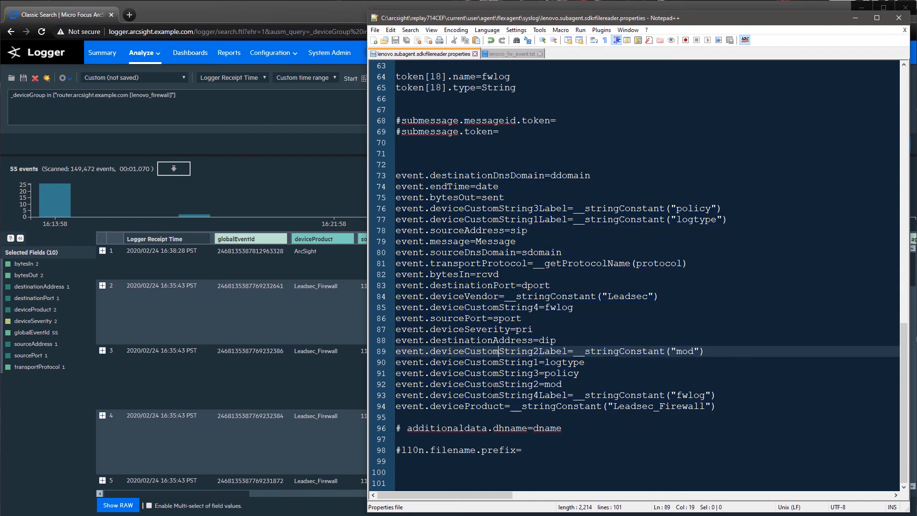
left_click(588, 430)
left_click_drag(588, 430, 394, 430)
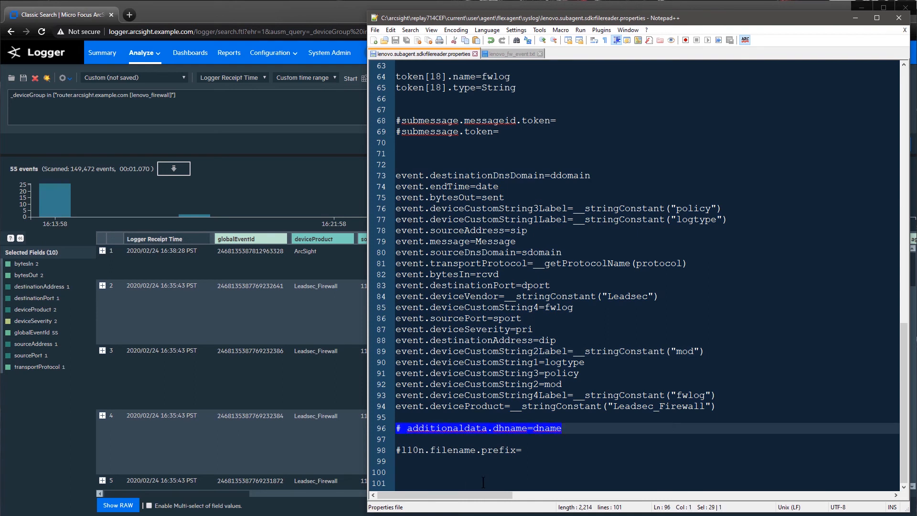
double_click(541, 427)
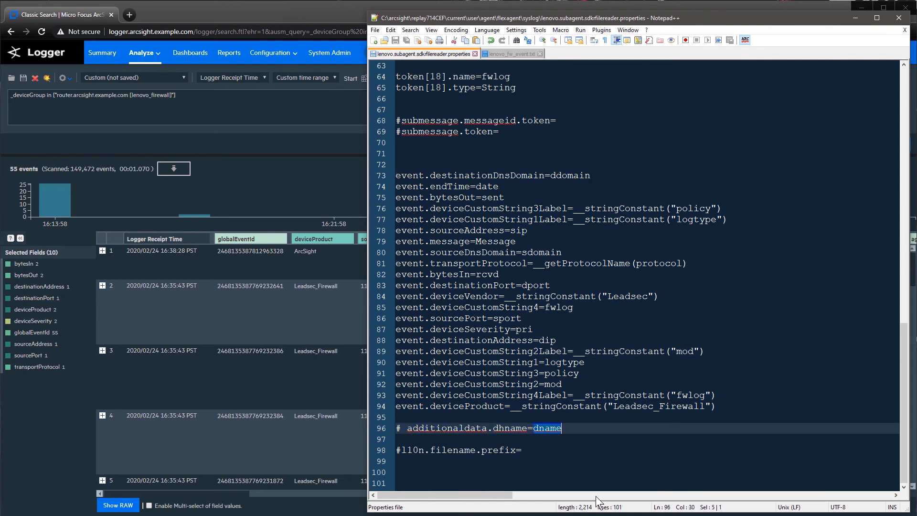
double_click(511, 427)
double_click(451, 428)
double_click(509, 428)
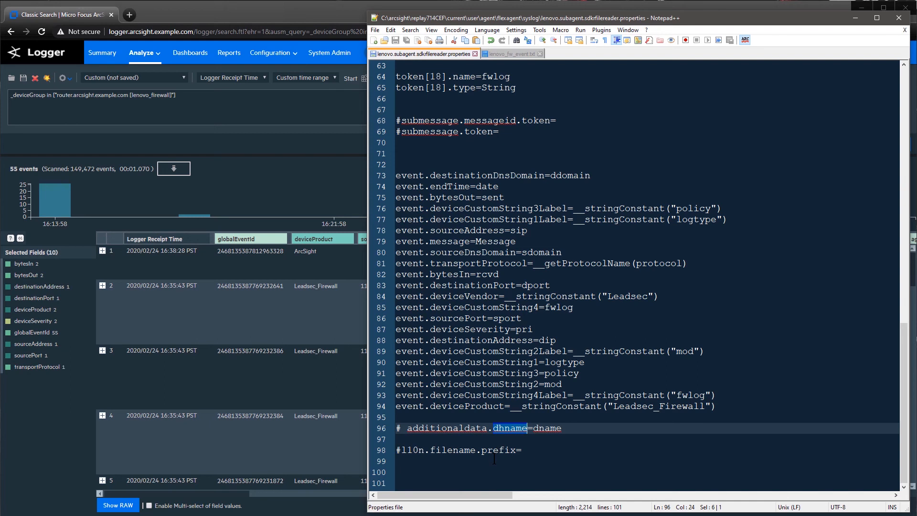
double_click(545, 429)
double_click(511, 428)
Uncomment the additionaldata.enabled=true line near the start of the properties file and save the file
left_click(449, 430)
key("Home")
key("ctrl+Home")
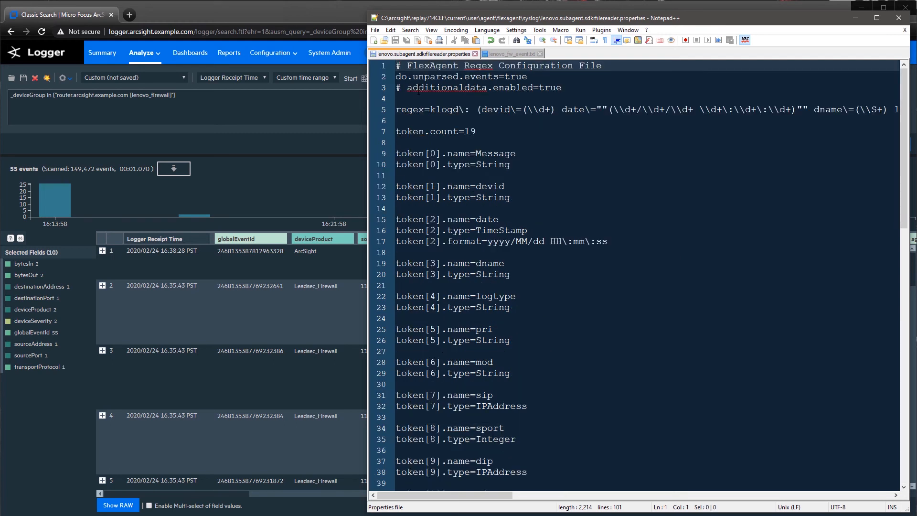
left_click(424, 90)
key("Home")
key("Delete")
key("Delete")
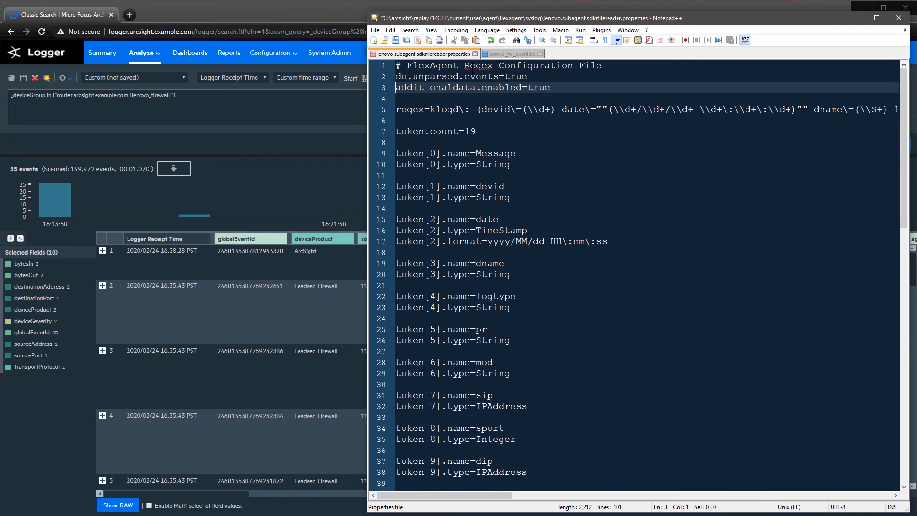
left_click(396, 39)
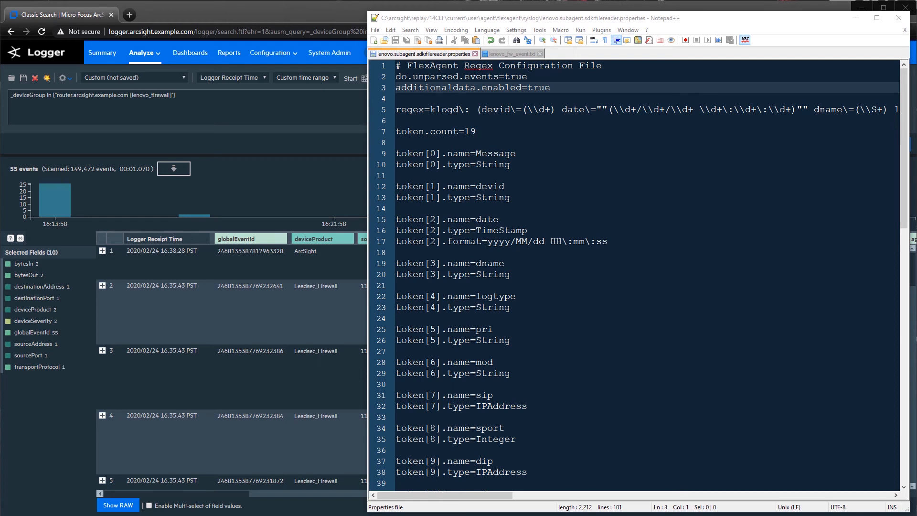
left_click_drag(561, 91, 383, 88)
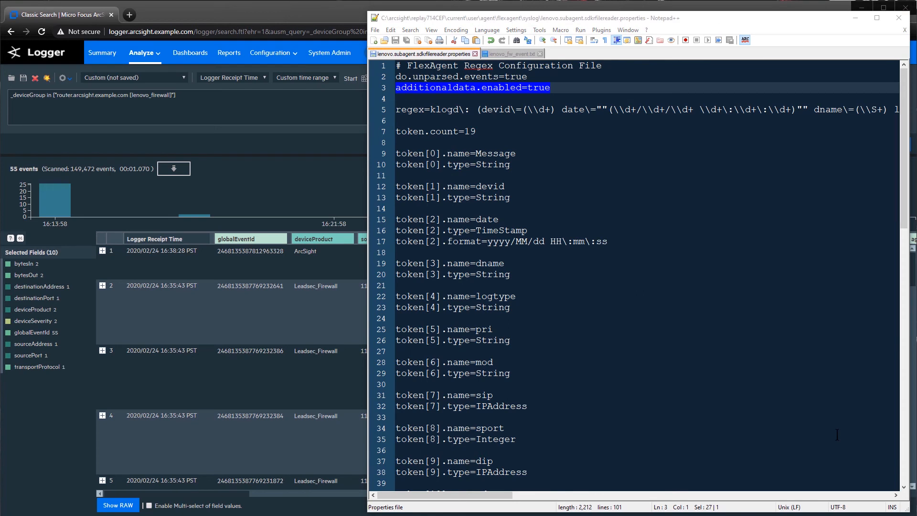
left_click(490, 87)
left_click(431, 87)
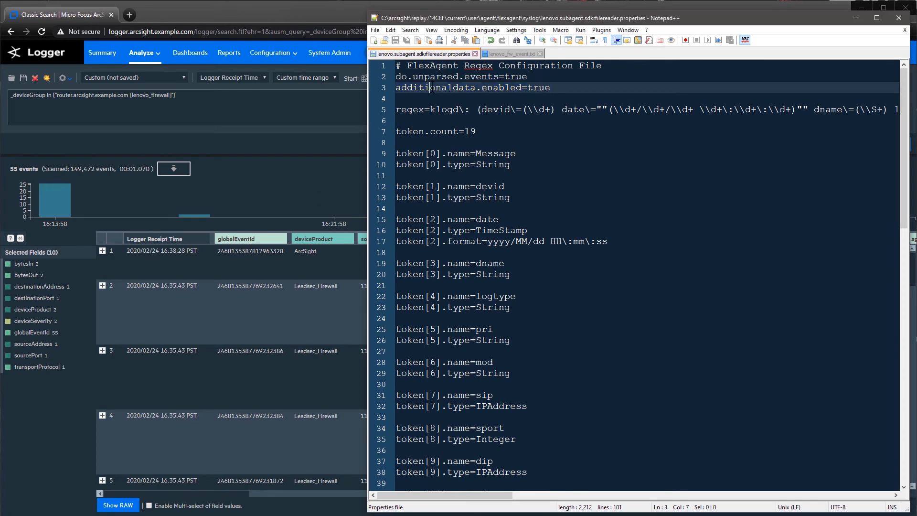
Switch to Logger, inspect the event columns, then rerun the lenovo_firewall device group search and inspect the columns of the new results
left_click(305, 208)
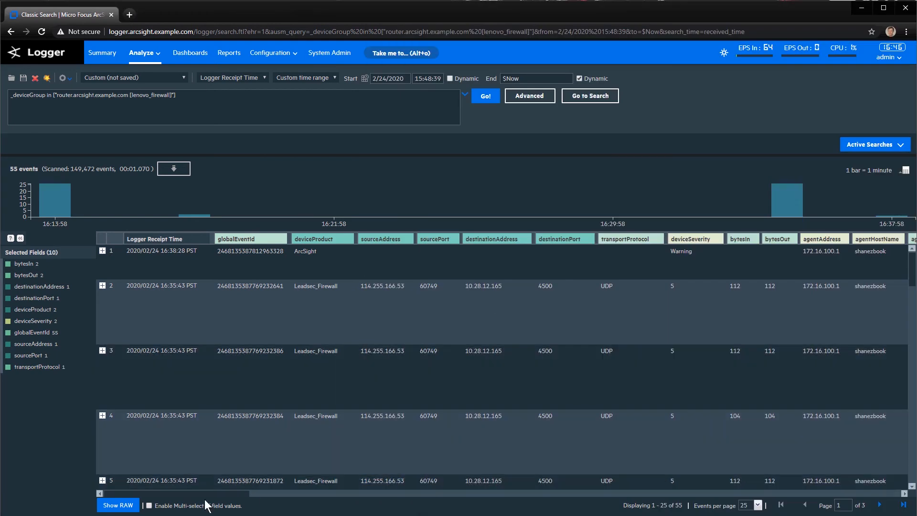
left_click_drag(215, 497, 723, 514)
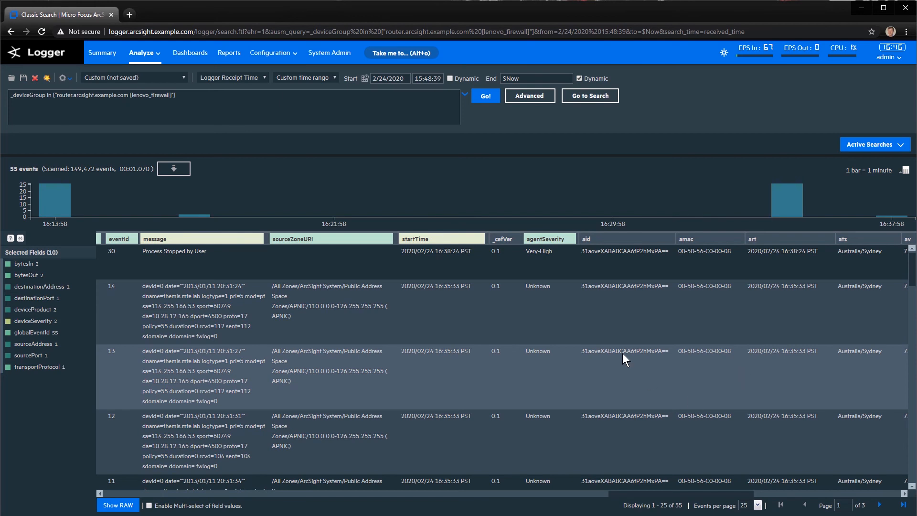
double_click(796, 252)
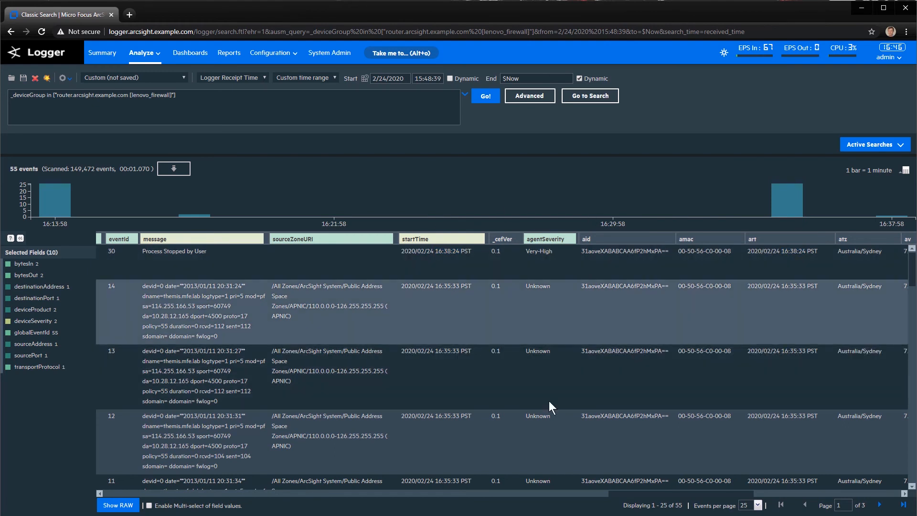
left_click_drag(623, 491, 640, 505)
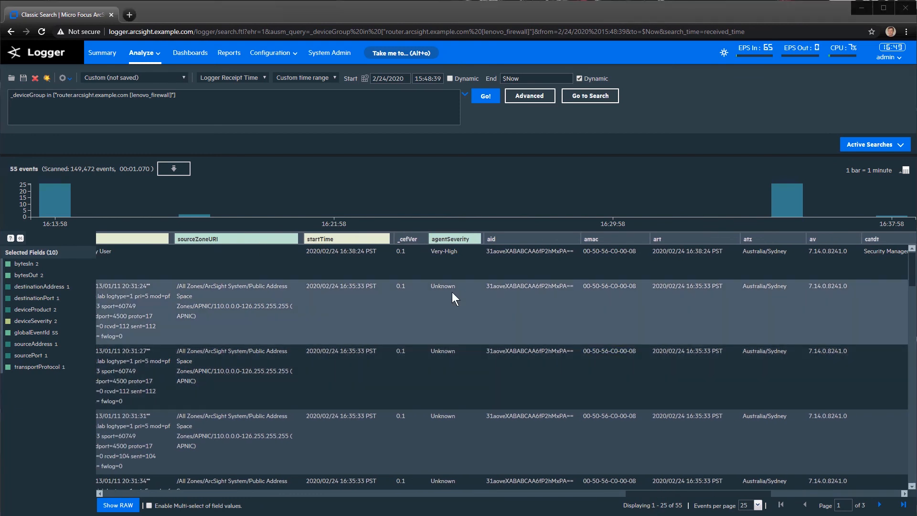
left_click(485, 96)
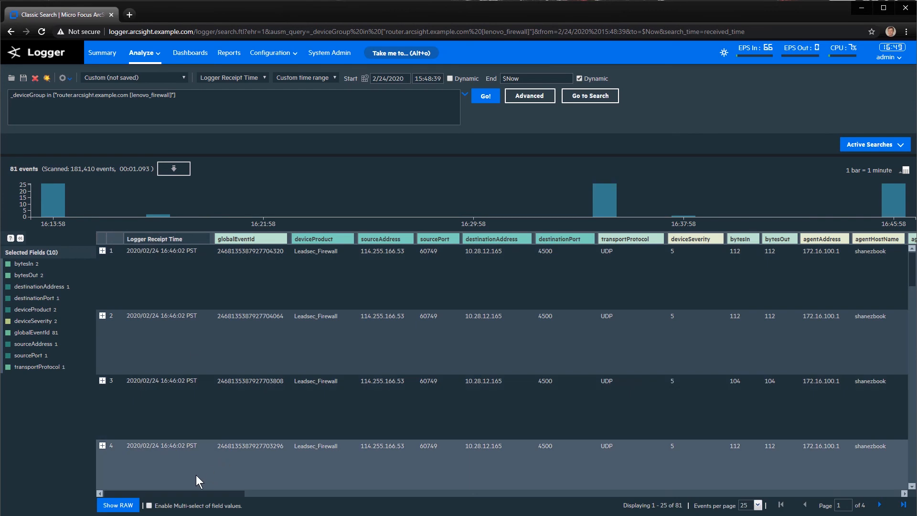
left_click_drag(208, 494, 701, 507)
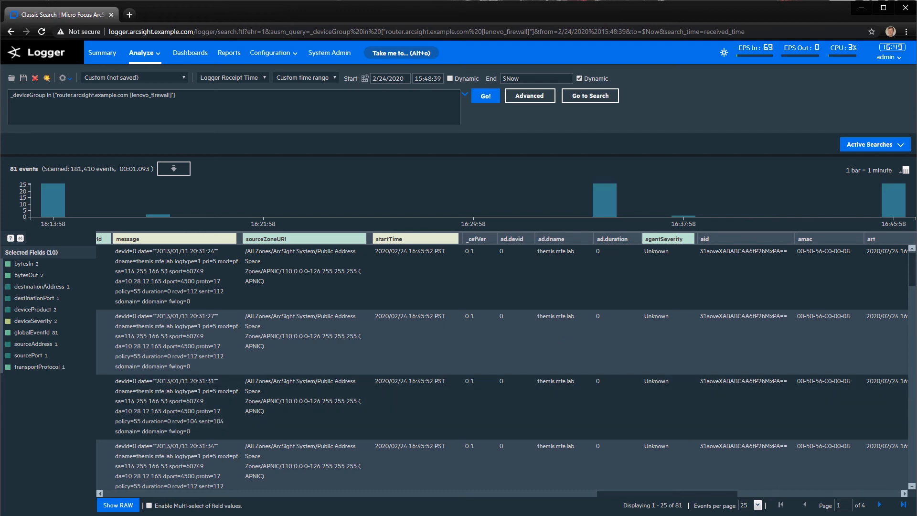
Compare Logger's ad.devid and ad.dname columns with the devid and dname tokens and the additionaldata lines in Notepad++
key("alt+Tab")
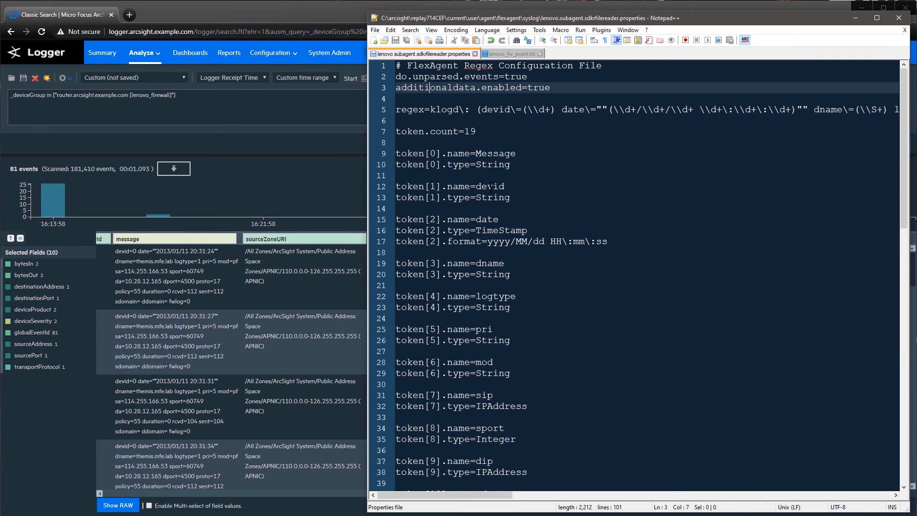
double_click(491, 187)
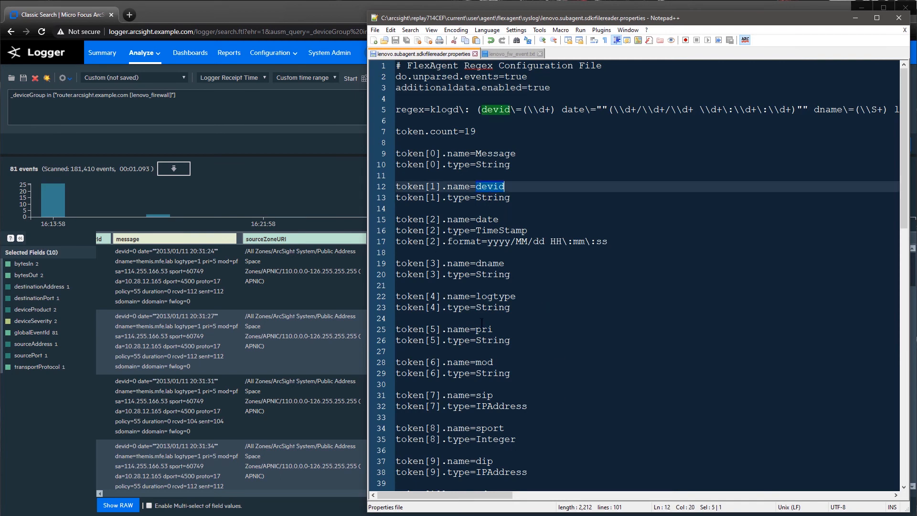
double_click(492, 264)
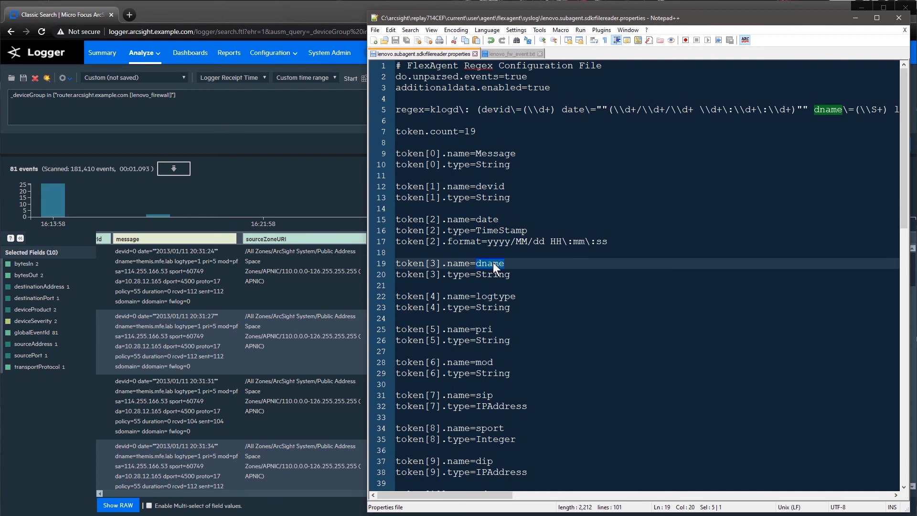
left_click_drag(905, 211, 904, 473)
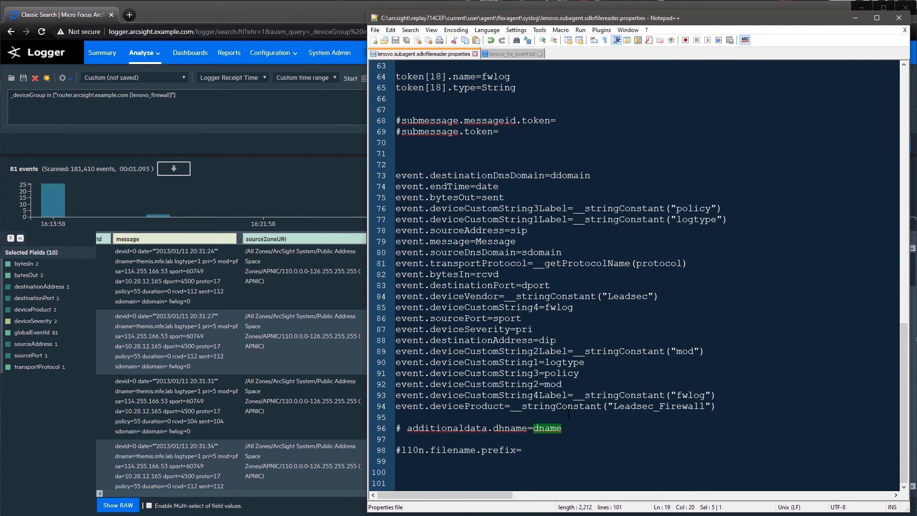
left_click(316, 183)
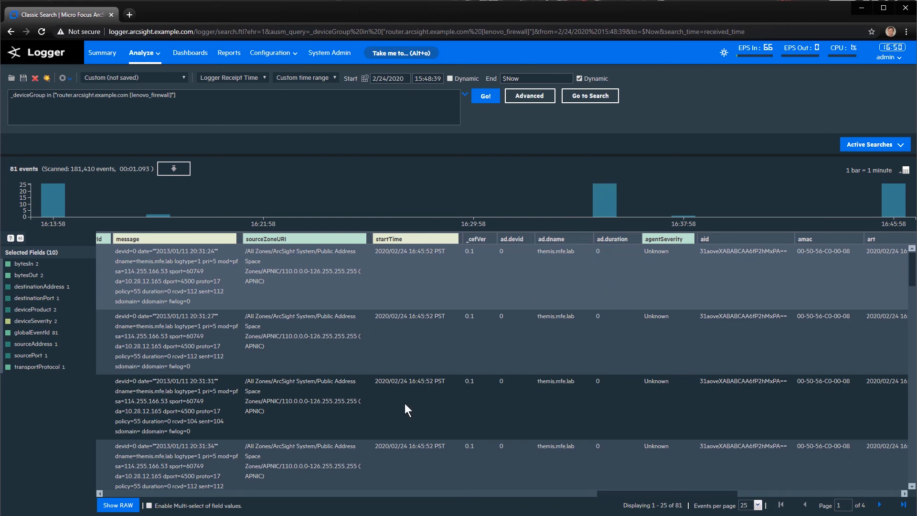
key("alt+Tab")
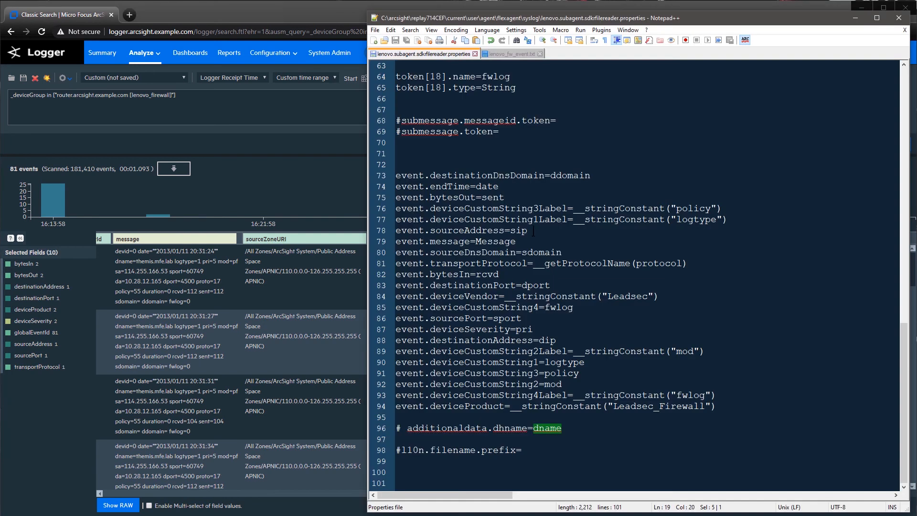
left_click(534, 232)
left_click_drag(902, 379, 892, 188)
scroll(890, 185, "up", 4)
left_click_drag(550, 88, 382, 87)
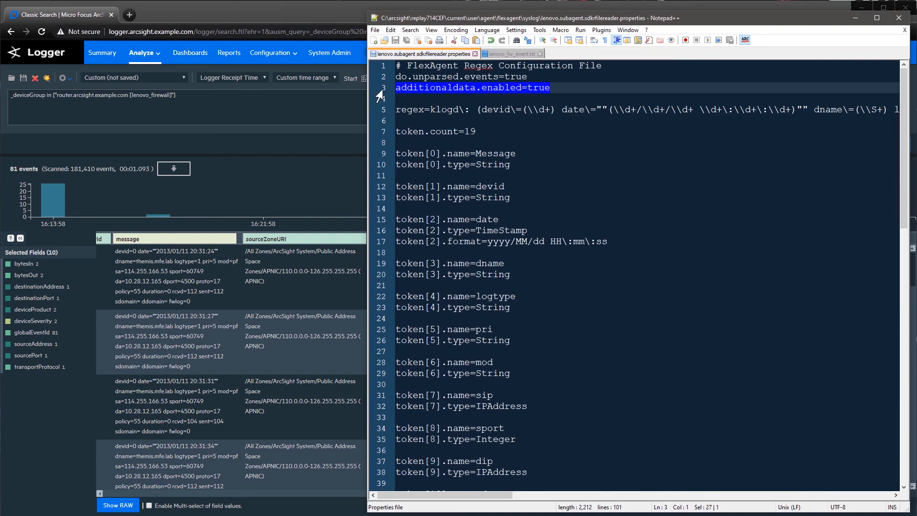
Uncomment the additionaldata.dhname=dname mapping near the end of the properties file and save the file
scroll(908, 205, "down", 6)
scroll(907, 205, "down", 15)
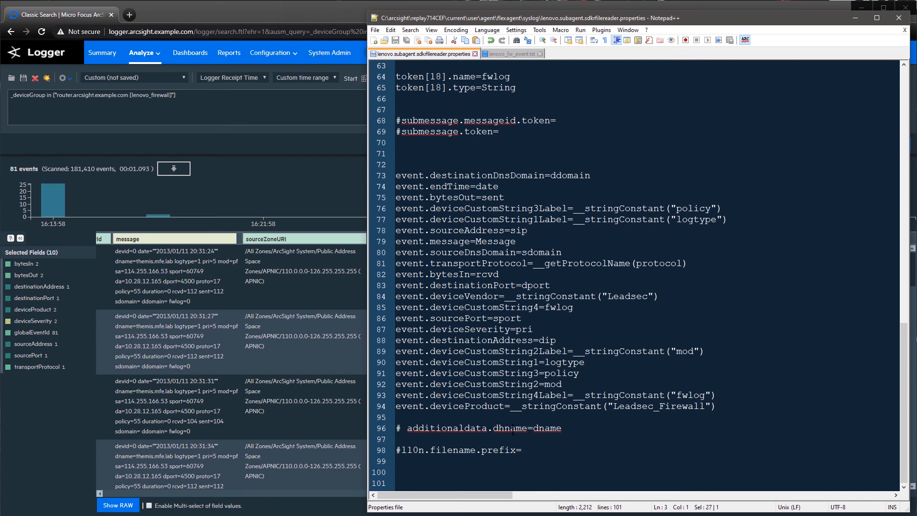
left_click(513, 429)
key("Home")
key("Delete")
key("Delete")
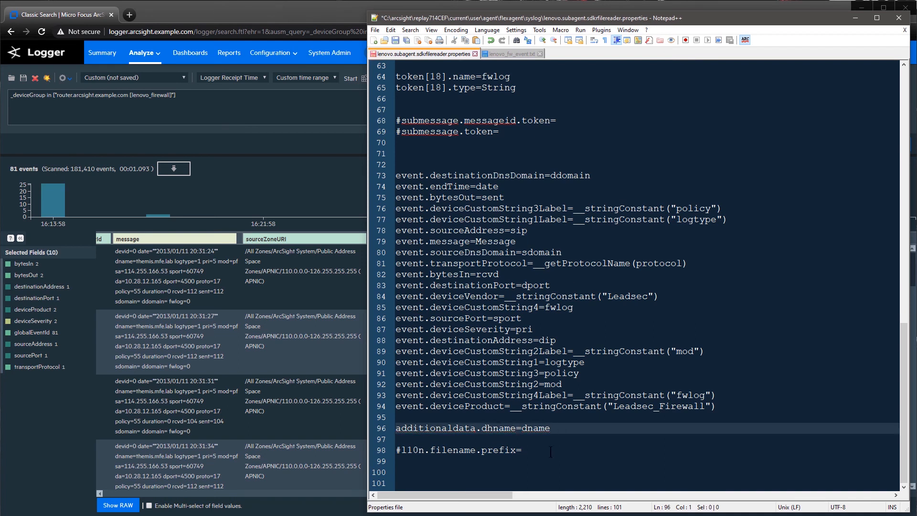
key("ctrl+shift+Right")
double_click(499, 428)
double_click(536, 428)
left_click(395, 40)
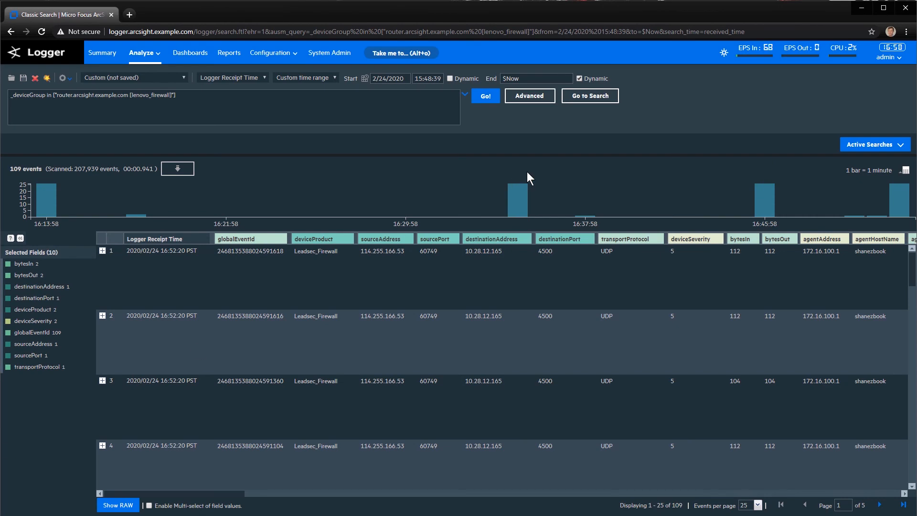
Rerun the lenovo_firewall search in Logger, recheck the additionaldata.dhname=dname mapping in Notepad++, and inspect the event columns
left_click(485, 96)
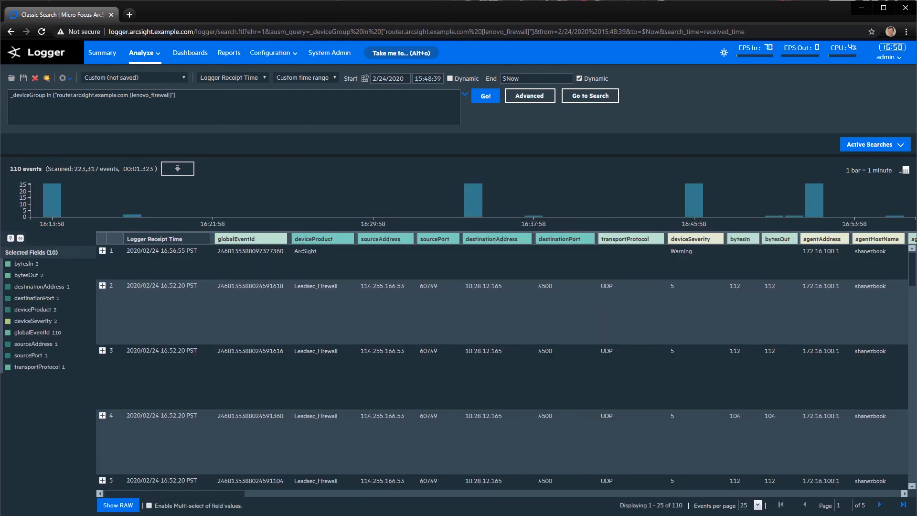
key("alt+Tab")
left_click_drag(560, 429, 397, 430)
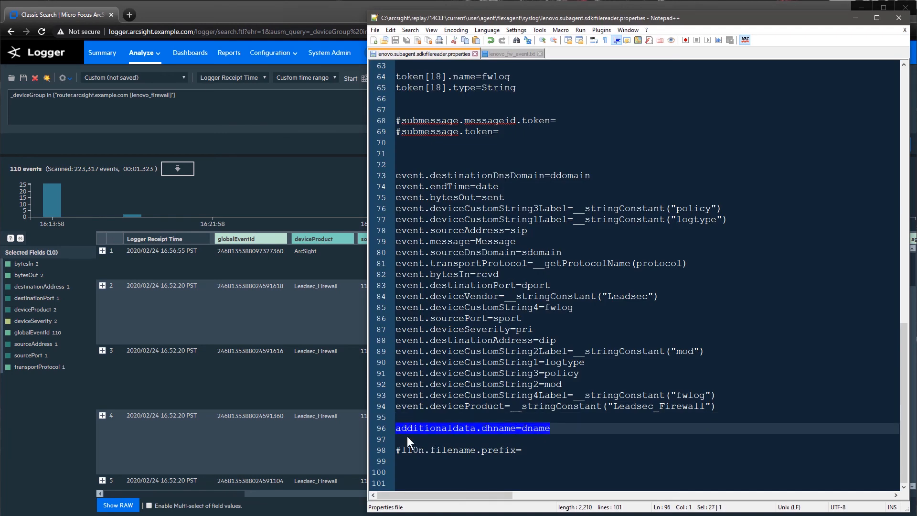
double_click(533, 429)
left_click(498, 428)
double_click(498, 428)
left_click(255, 398)
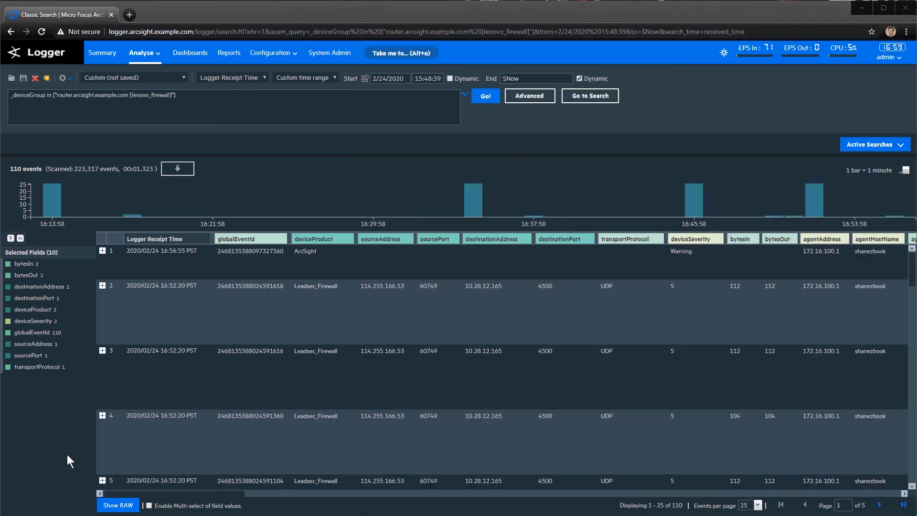
left_click_drag(222, 495, 719, 506)
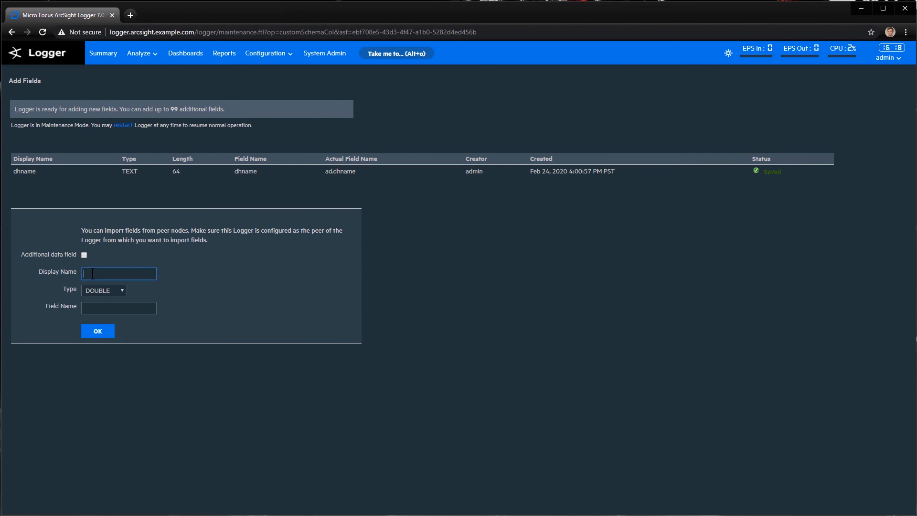
Add the predefined sourceDnsDomain field as a TEXT field with length 255 to the list of new fields
type("dns")
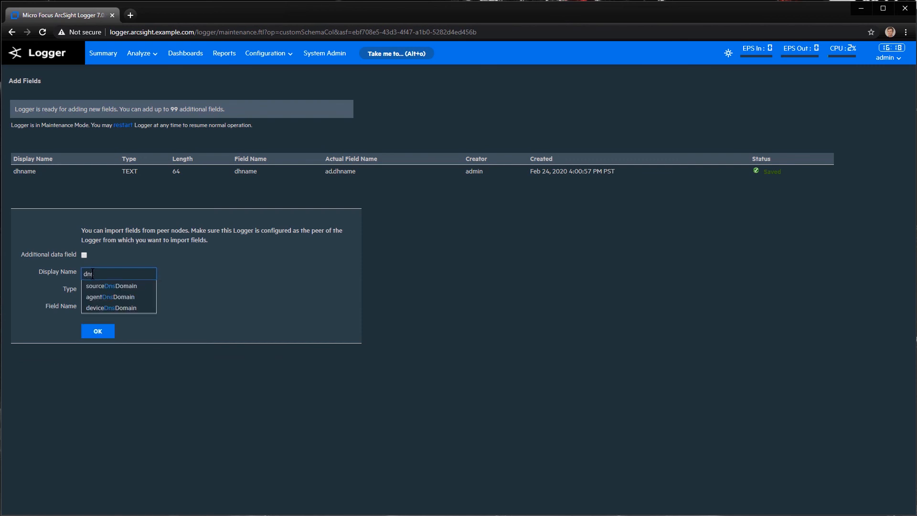
key("BackSpace")
left_click(111, 286)
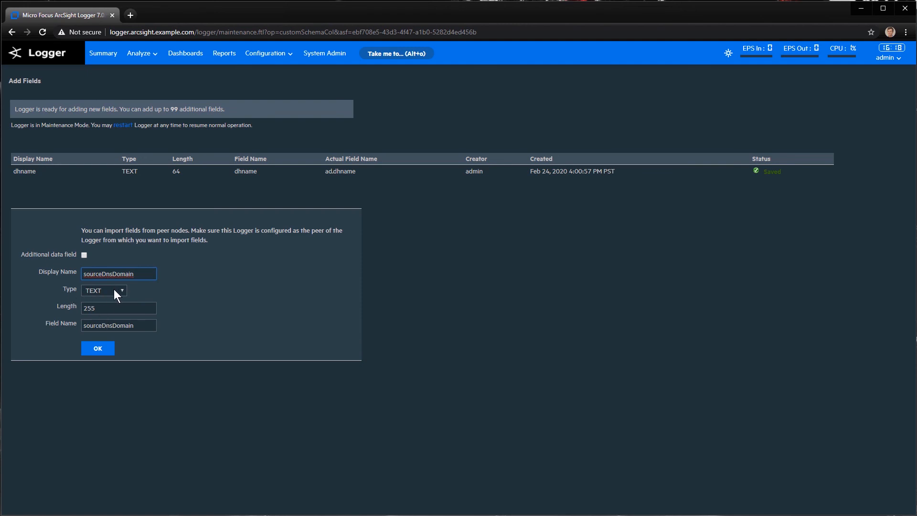
double_click(123, 308)
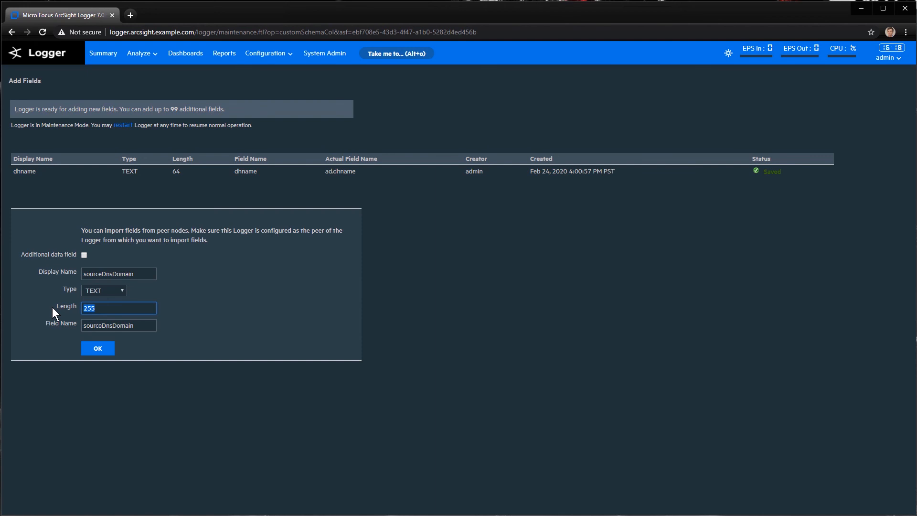
double_click(120, 324)
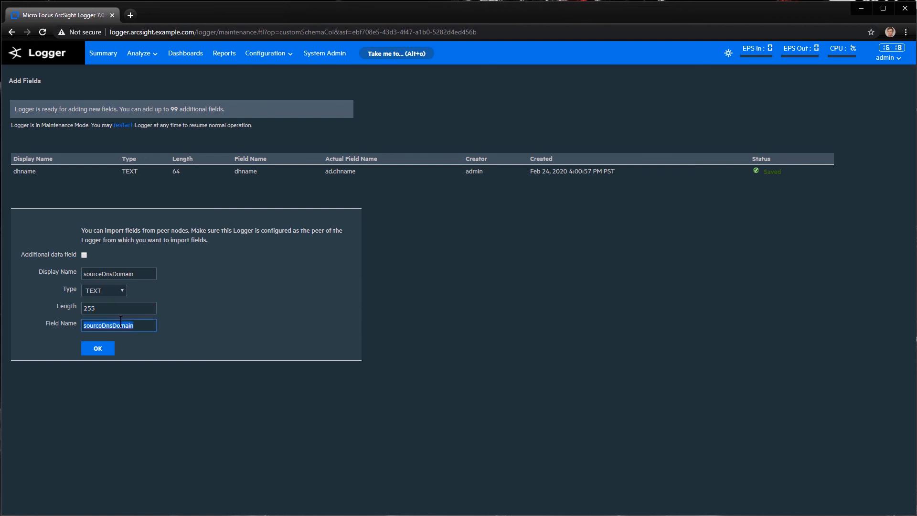
left_click(98, 352)
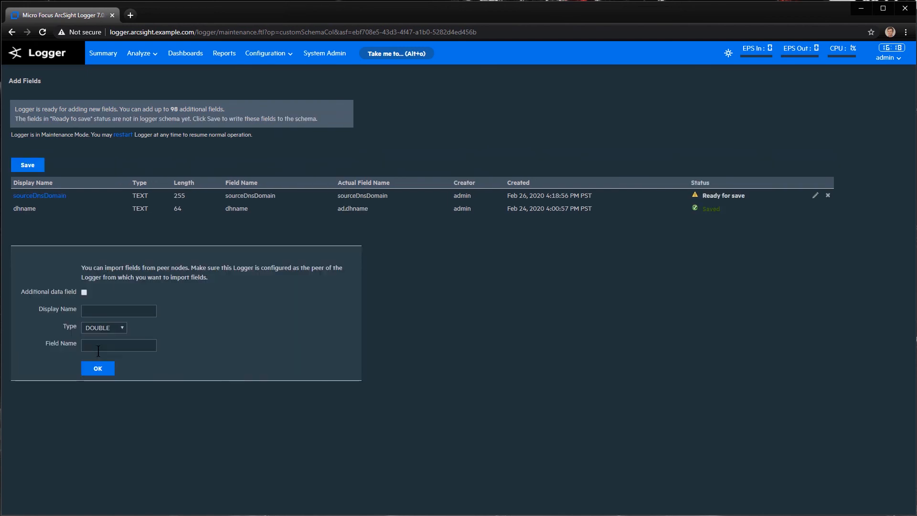
Add the predefined agentMacAddress field as a BIGINT field with the field name amac
left_click(96, 310)
type("agent")
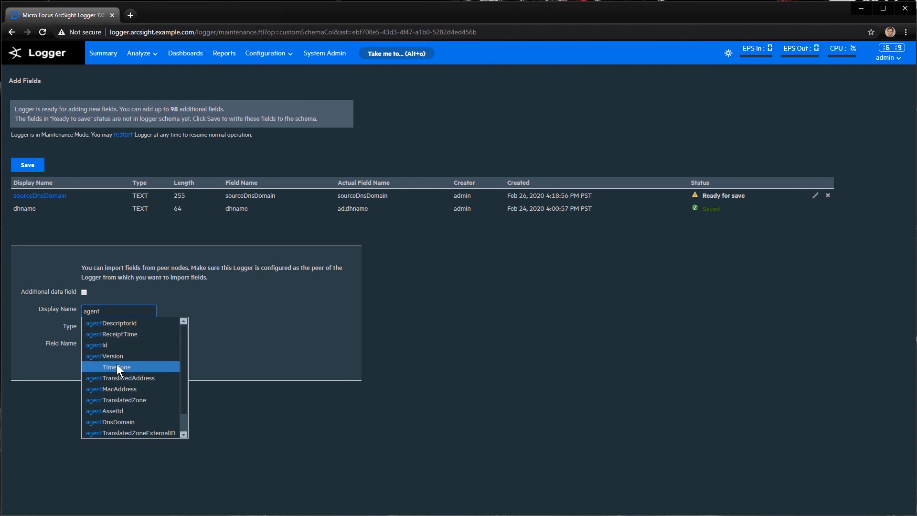
left_click(125, 389)
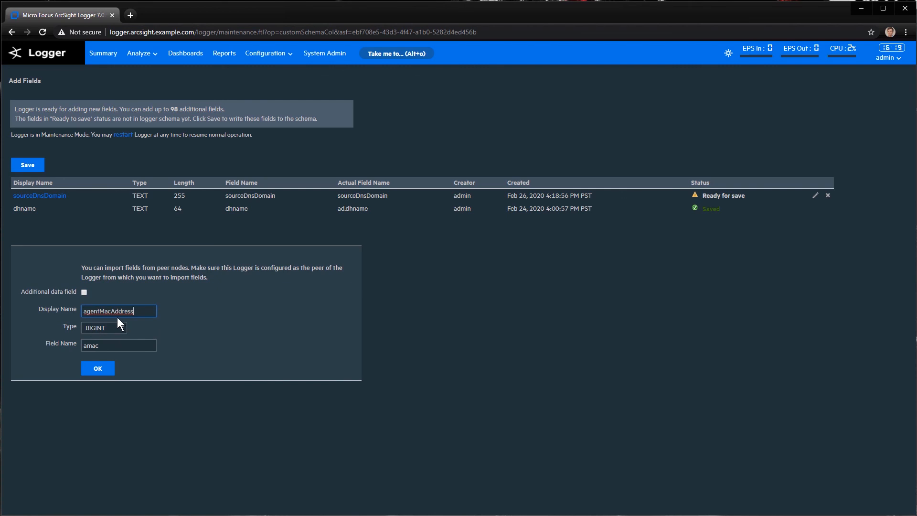
left_click(61, 346)
left_click(100, 370)
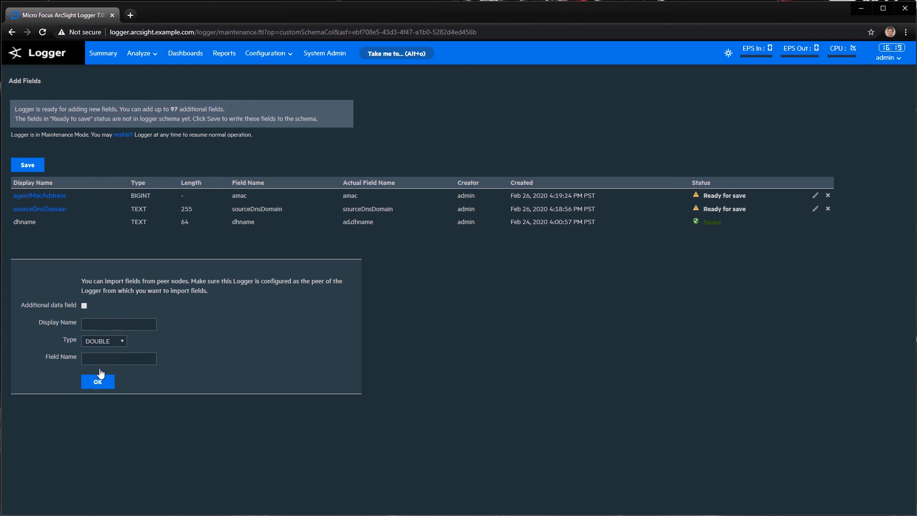
Save the sourceDnsDomain and agentMacAddress fields to the Logger schema and restart Logger
left_click(36, 171)
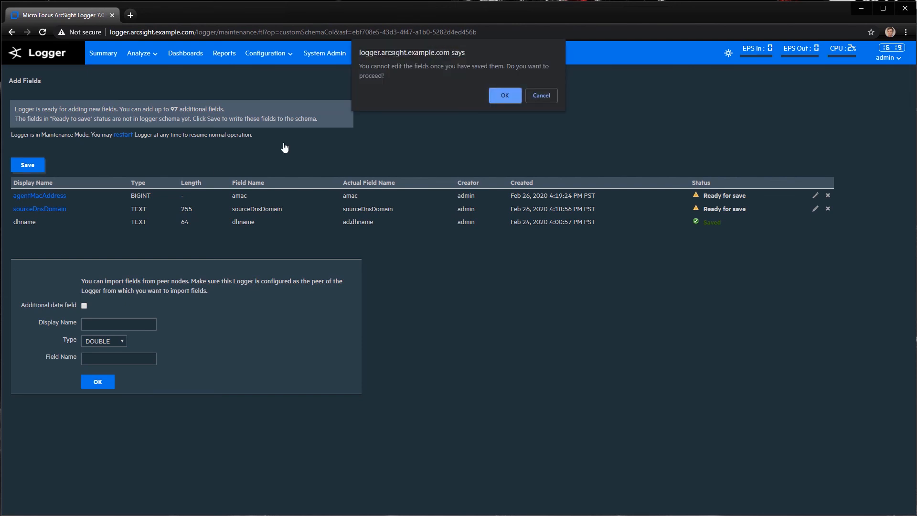
left_click(499, 96)
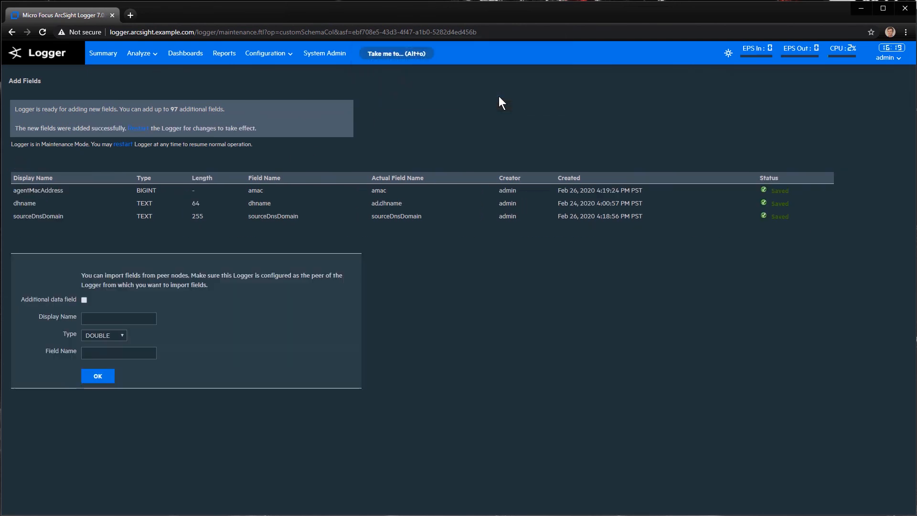
left_click(141, 134)
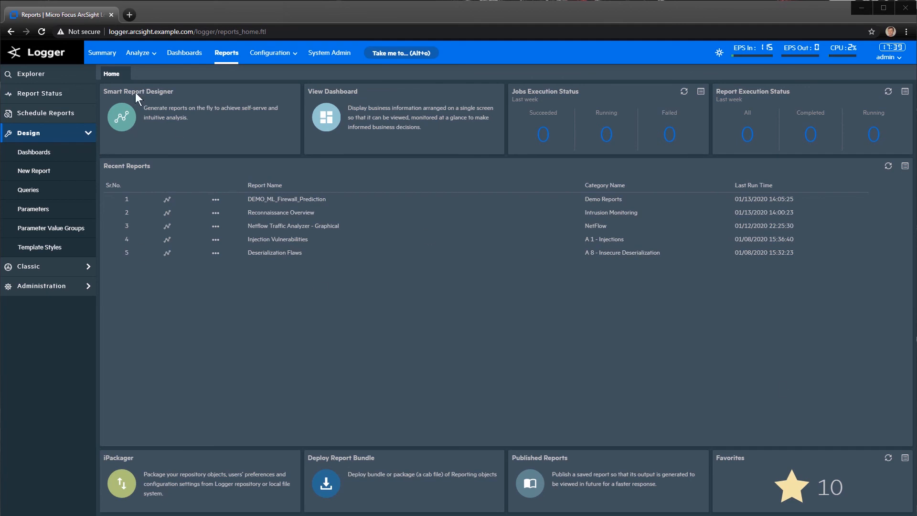
Open Demo Query from the report explorer and bring its SQL statement up in the SQL Designer
left_click(56, 76)
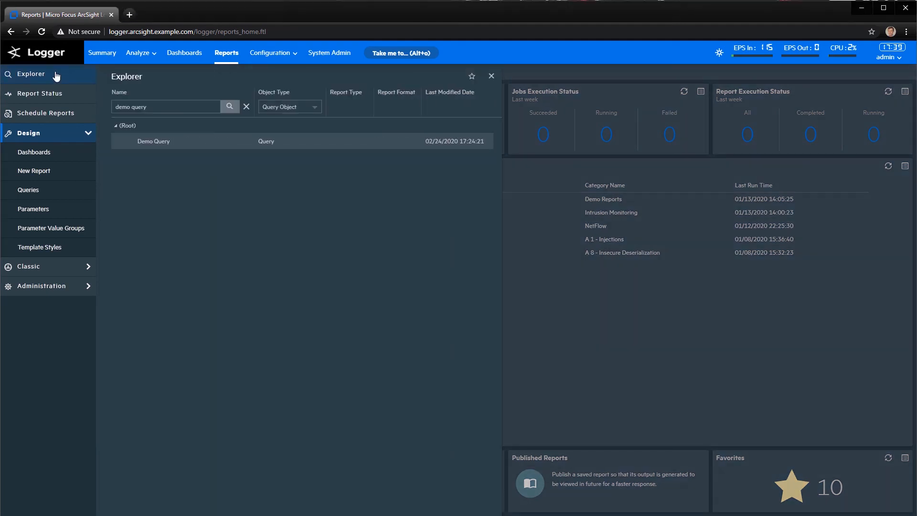
double_click(167, 143)
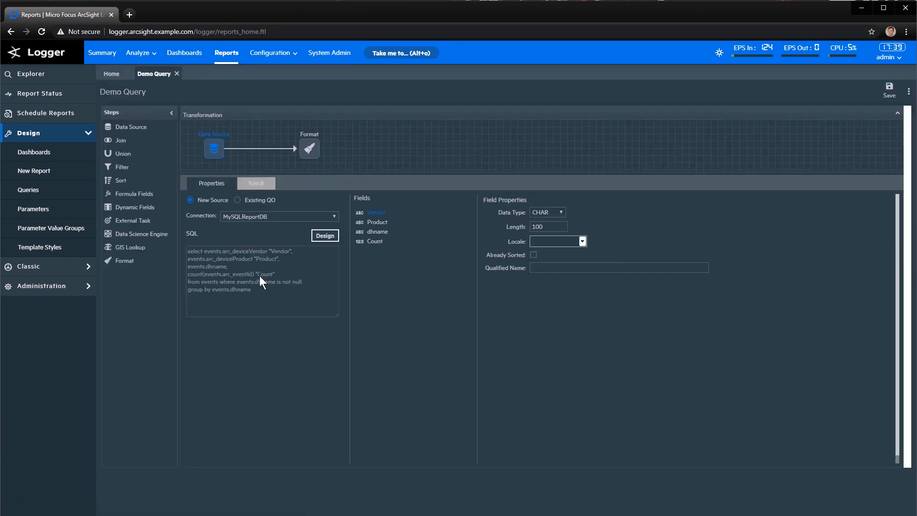
left_click(326, 236)
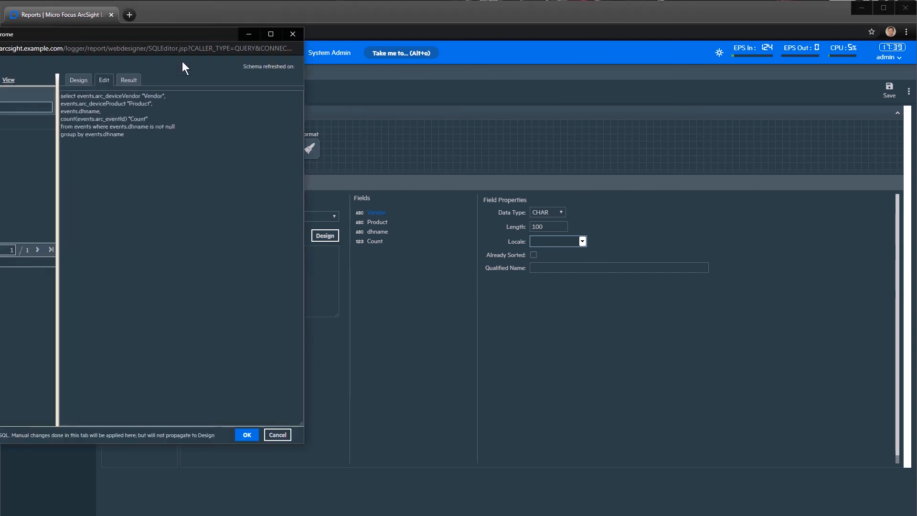
left_click_drag(171, 36, 372, 70)
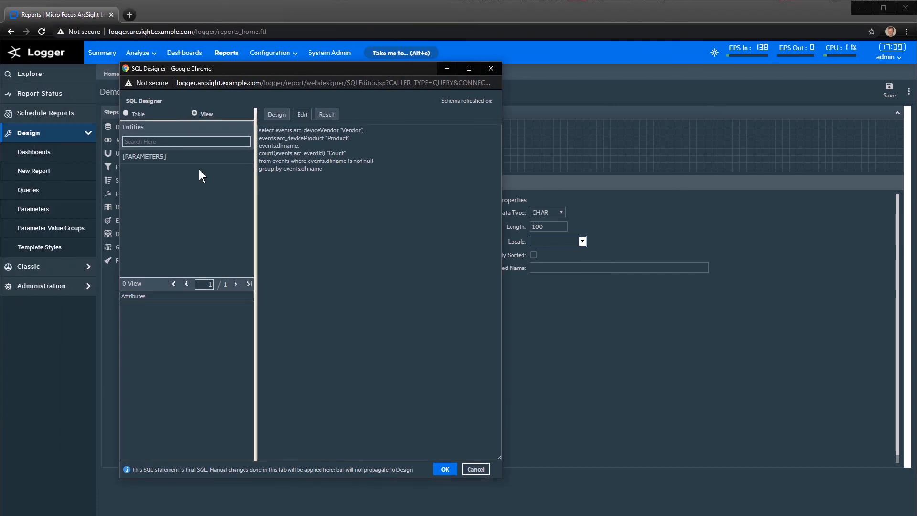
Look for dhname among the events table's attributes, check its use in the SQL statement, and close the designer without changes
left_click(126, 114)
left_click(143, 168)
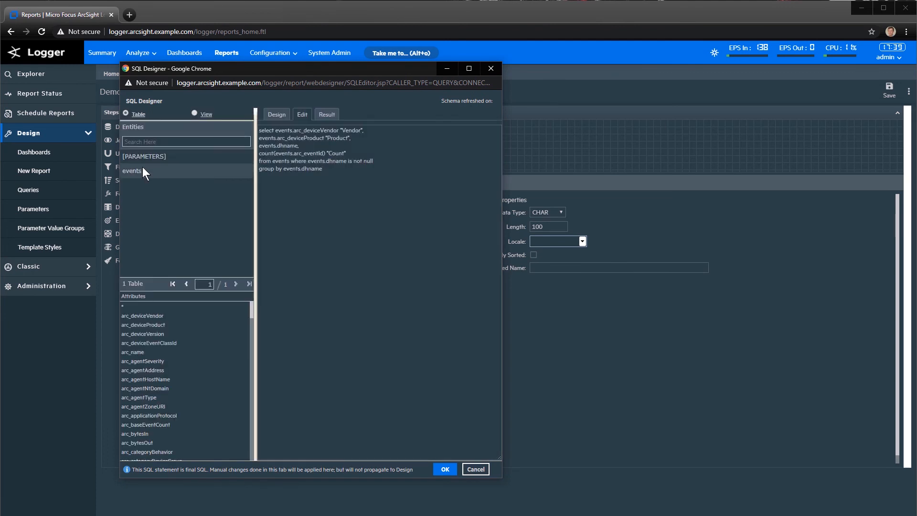
left_click_drag(256, 324, 281, 324)
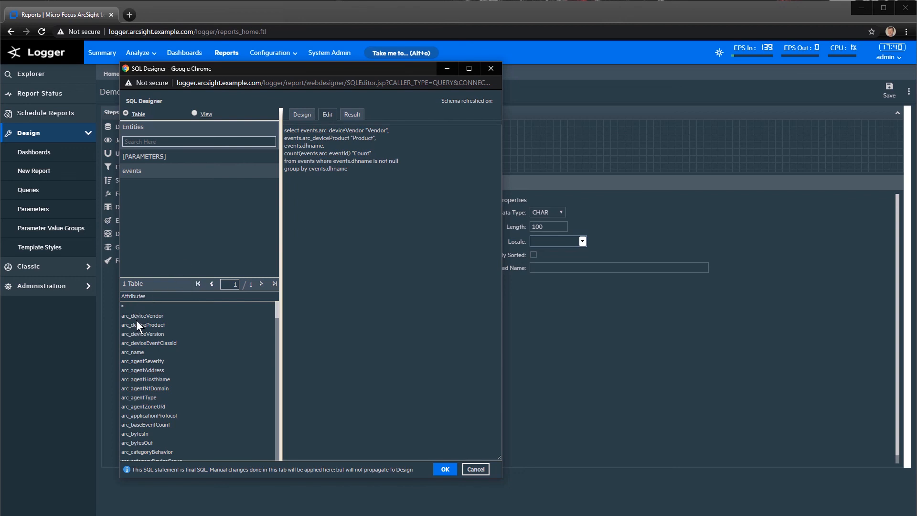
left_click_drag(277, 311, 279, 331)
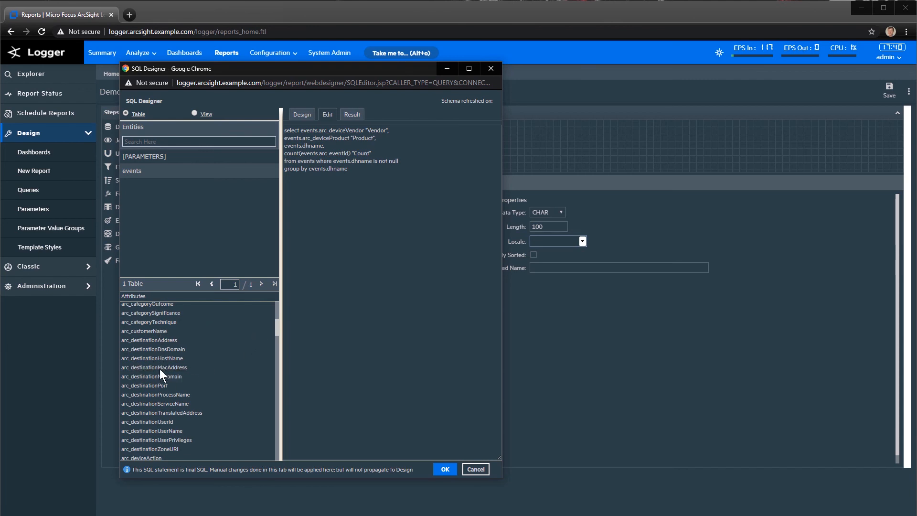
left_click_drag(277, 329, 264, 417)
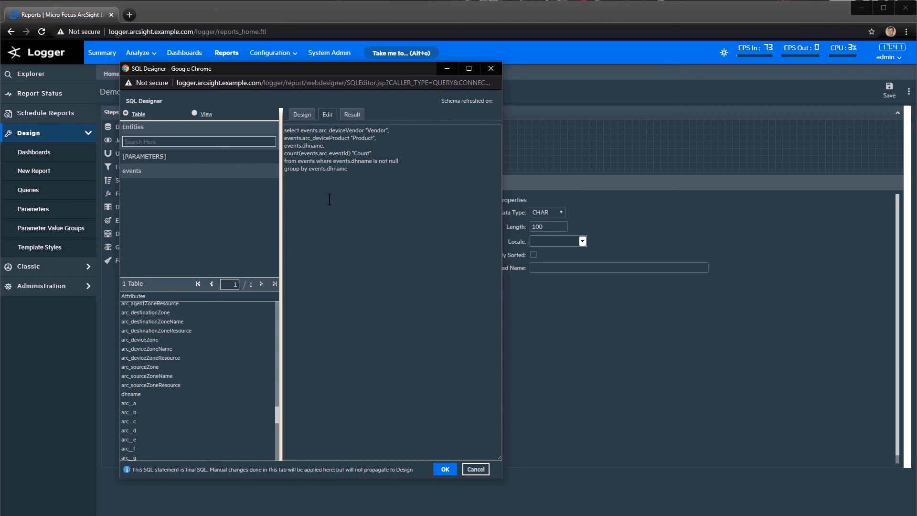
left_click_drag(303, 146, 324, 148)
left_click(332, 161)
left_click(480, 471)
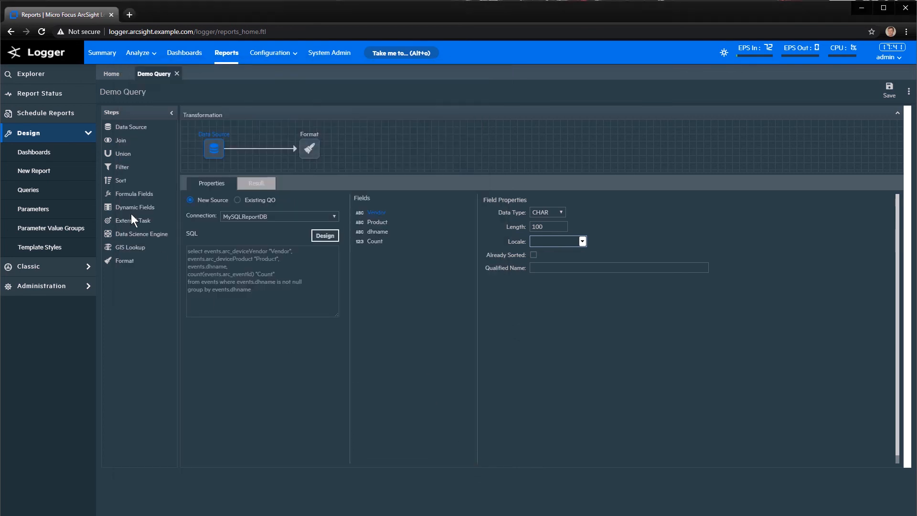
Create a new report based on the Demo Query object and run it with the default parameters from $Now - 4h to $Now
left_click(41, 172)
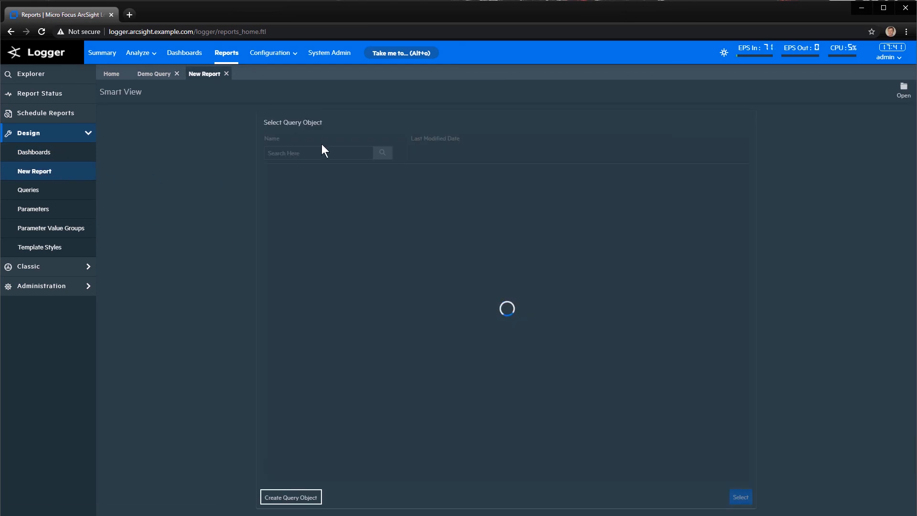
left_click(333, 152)
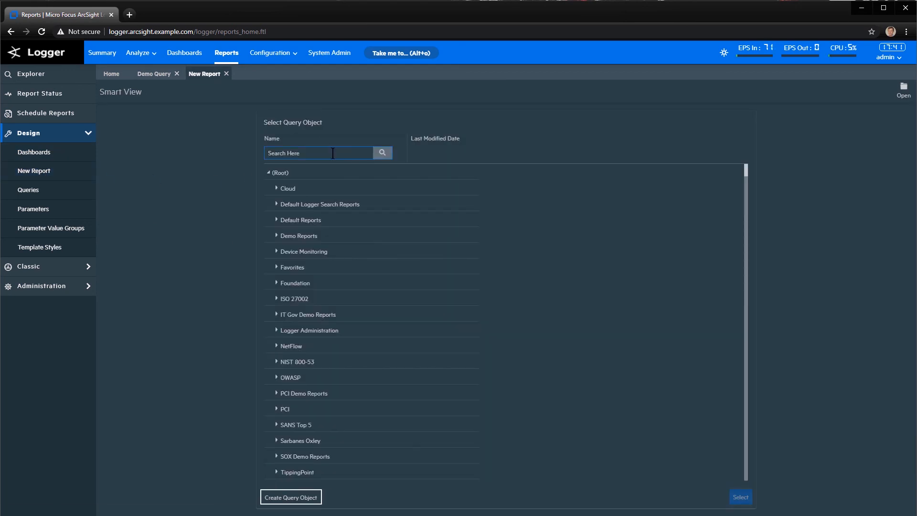
type("demo query")
key("Return")
double_click(310, 188)
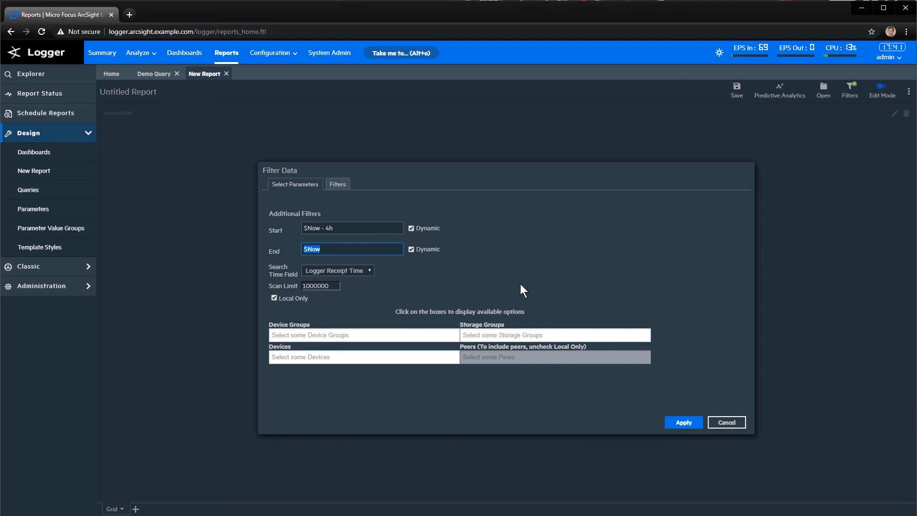
left_click(682, 423)
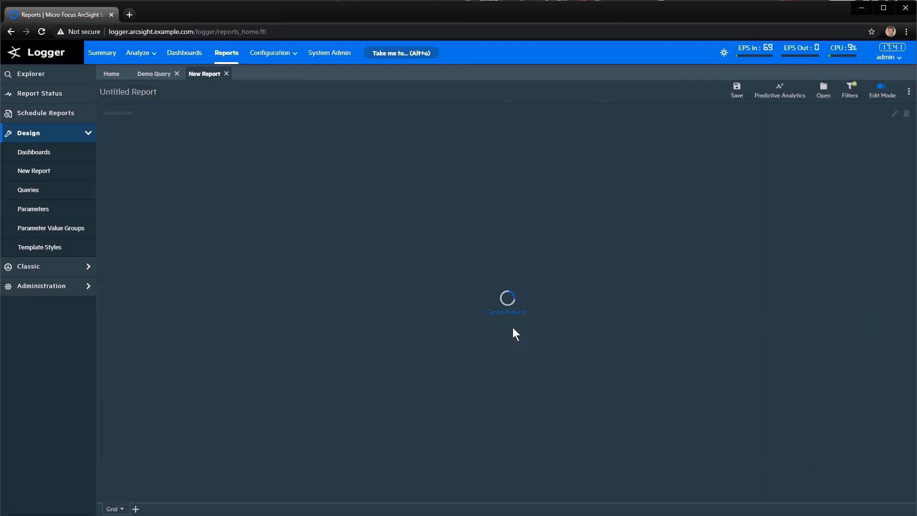